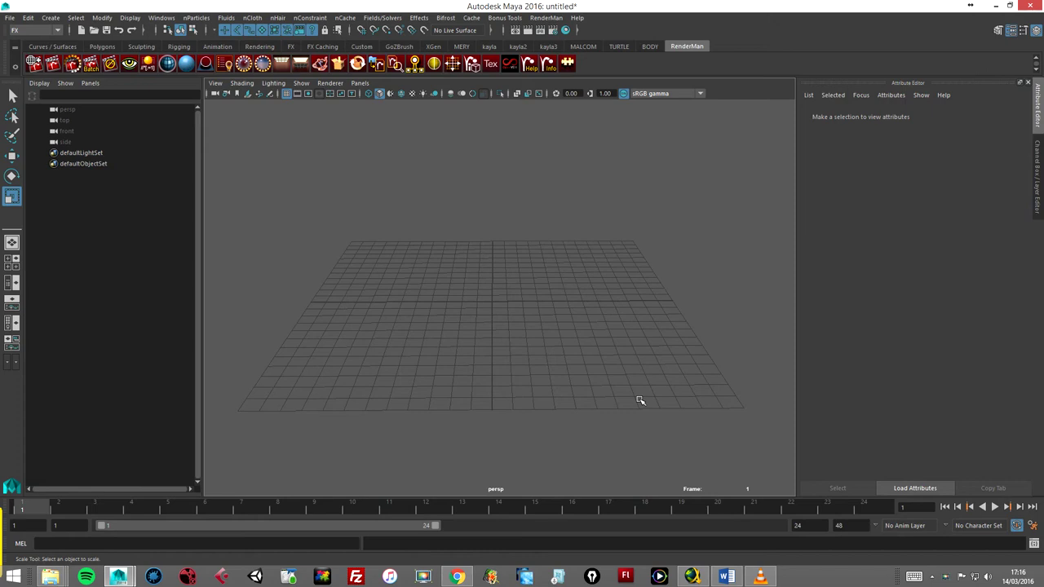
Step: Display the Create menu's Polygon Primitives submenu over the empty scene
{"action": "scroll", "coordinate": [556, 304], "scroll_direction": "up", "scroll_amount": 3}
{"action": "scroll", "coordinate": [575, 313], "scroll_direction": "down", "scroll_amount": 1}
{"action": "scroll", "coordinate": [556, 308], "scroll_direction": "down", "scroll_amount": 1}
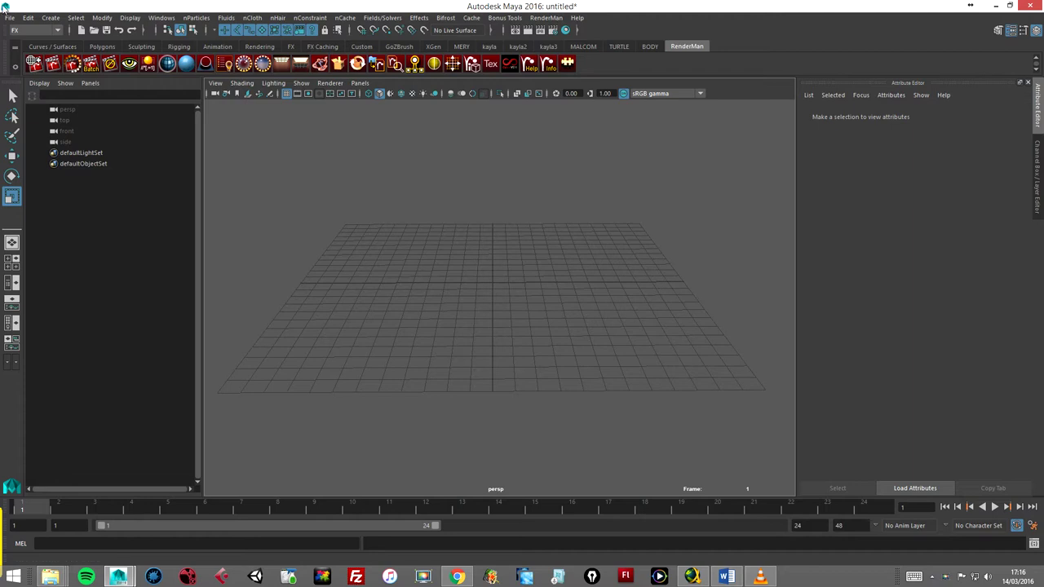
{"action": "left_click", "coordinate": [53, 19]}
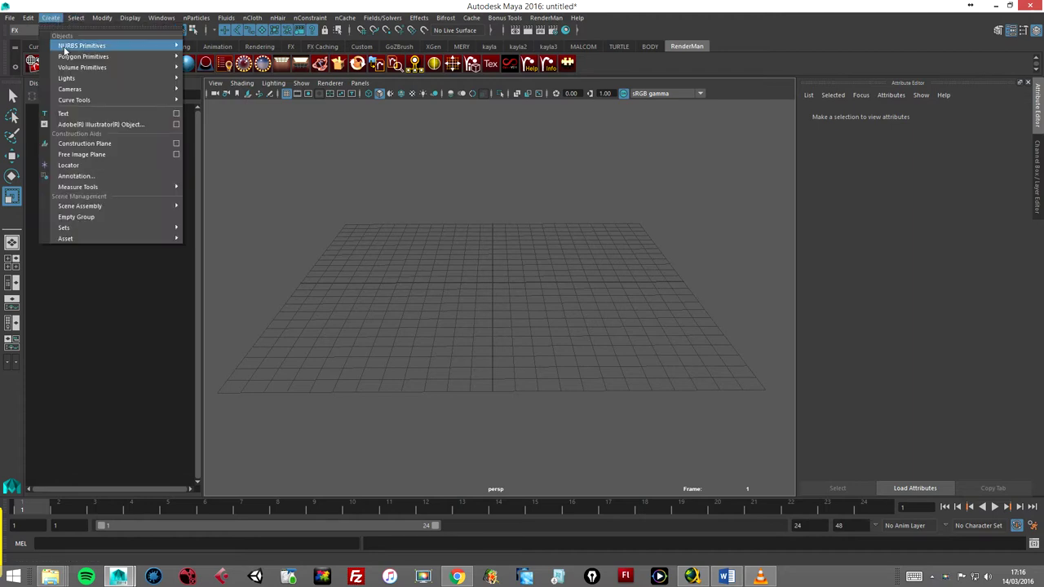
{"action": "mouse_move", "coordinate": [83, 57]}
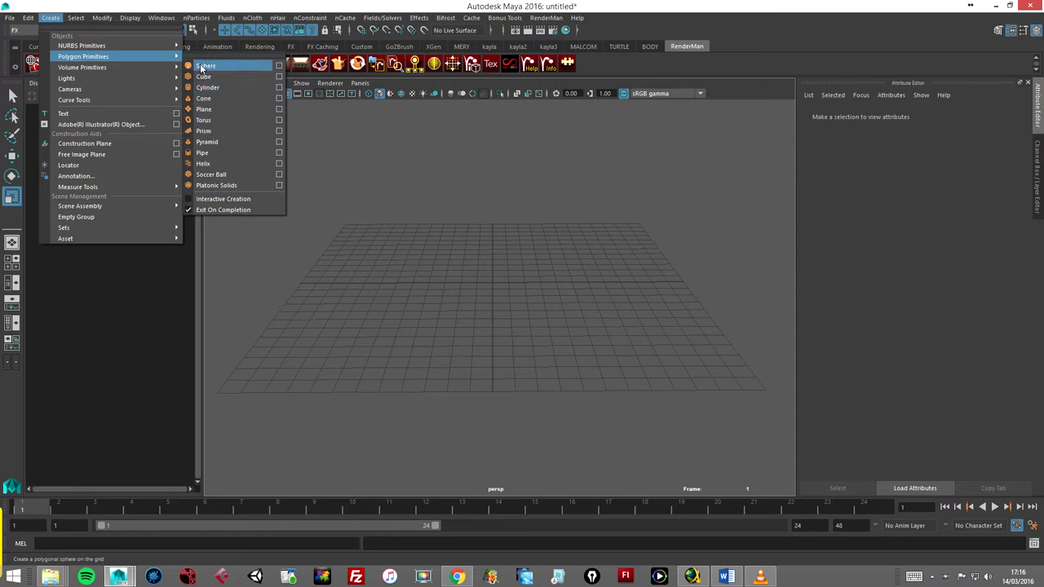
Step: Create a polygon sphere with a blue PxrDisney shader and place a duplicate beside it
{"action": "left_click", "coordinate": [201, 69]}
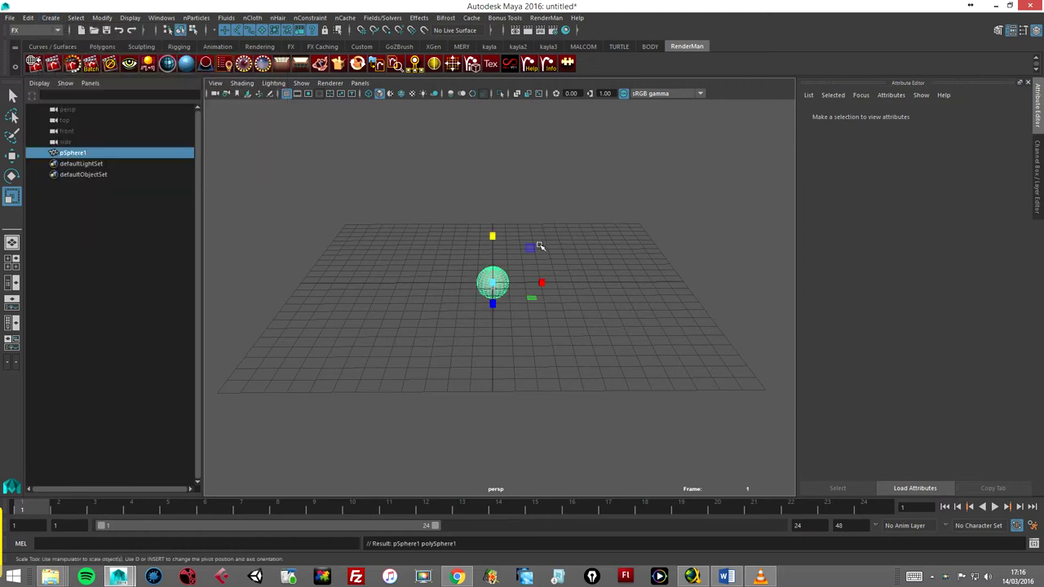
{"action": "left_click", "coordinate": [188, 64]}
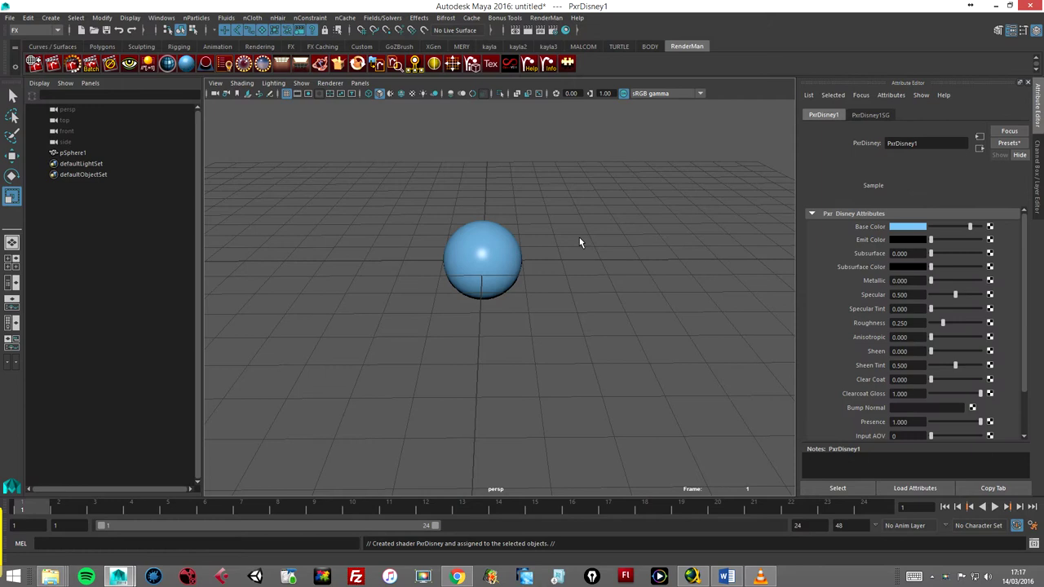
{"action": "left_click", "coordinate": [469, 272]}
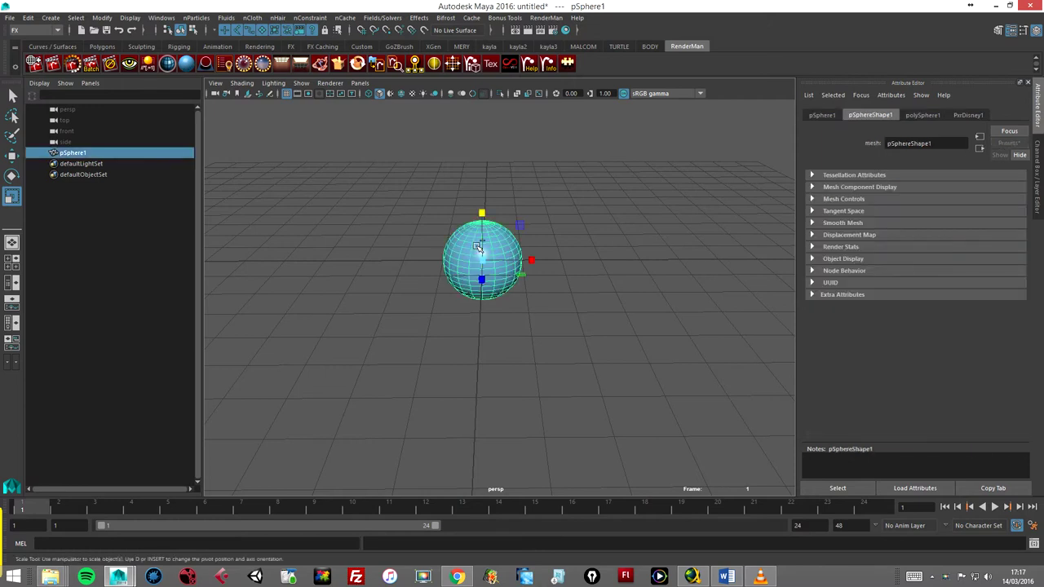
{"action": "key", "text": "ctrl+d"}
{"action": "left_click", "coordinate": [11, 157]}
{"action": "left_click_drag", "start_coordinate": [535, 260], "coordinate": [686, 260]}
Step: Give the second sphere its own PxrDisney shader with a yellow Base Color
{"action": "left_click", "coordinate": [186, 63]}
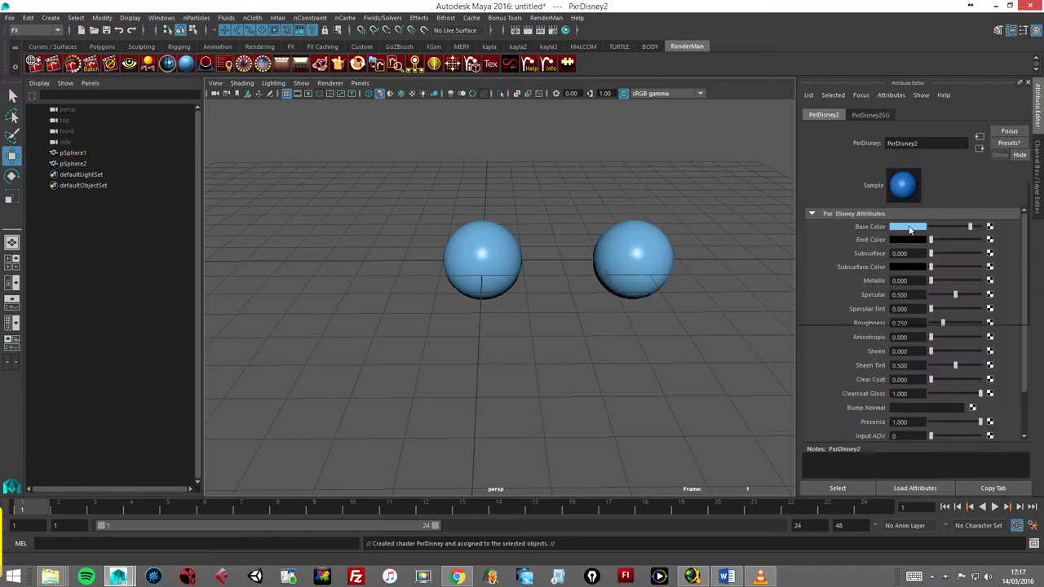
{"action": "left_click", "coordinate": [910, 229]}
{"action": "left_click", "coordinate": [997, 213]}
{"action": "left_click", "coordinate": [736, 266]}
{"action": "mouse_move", "coordinate": [737, 266]}
{"action": "left_mouse_down", "text": "alt"}
{"action": "mouse_move", "coordinate": [498, 270]}
{"action": "mouse_move", "coordinate": [679, 270]}
{"action": "left_mouse_up", "text": "alt"}
Step: Duplicate the yellow sphere and give the copy a red PxrDisney shader
{"action": "left_click", "coordinate": [498, 269]}
{"action": "key", "text": "ctrl+d"}
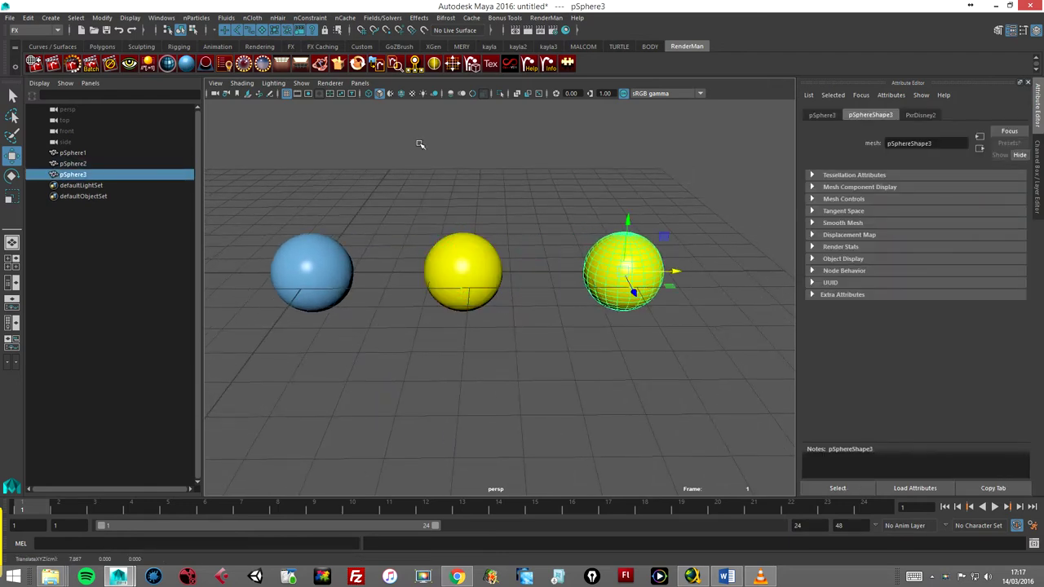
{"action": "left_click", "coordinate": [186, 64]}
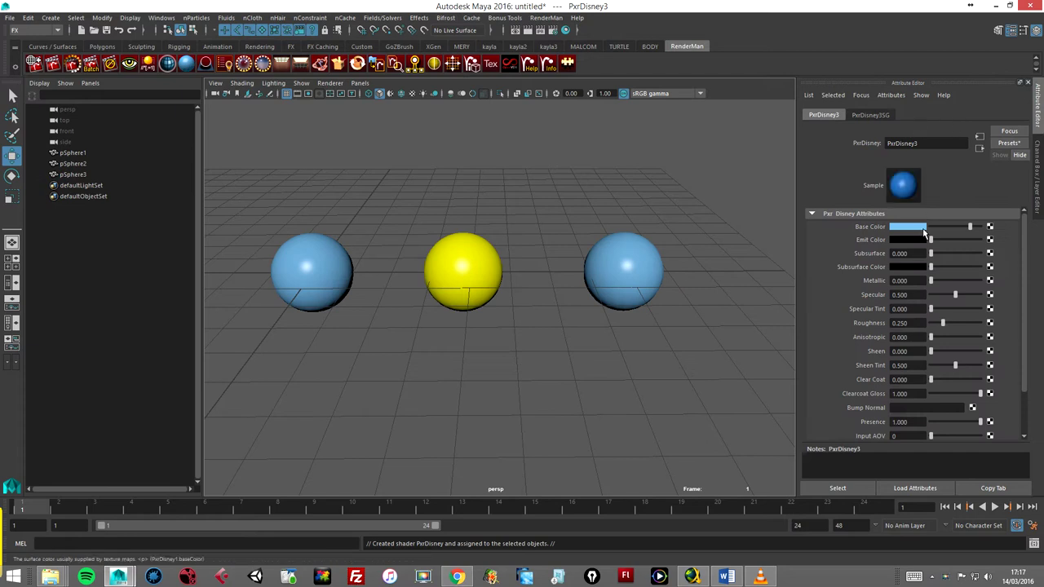
{"action": "left_click", "coordinate": [923, 227]}
{"action": "left_click", "coordinate": [867, 198]}
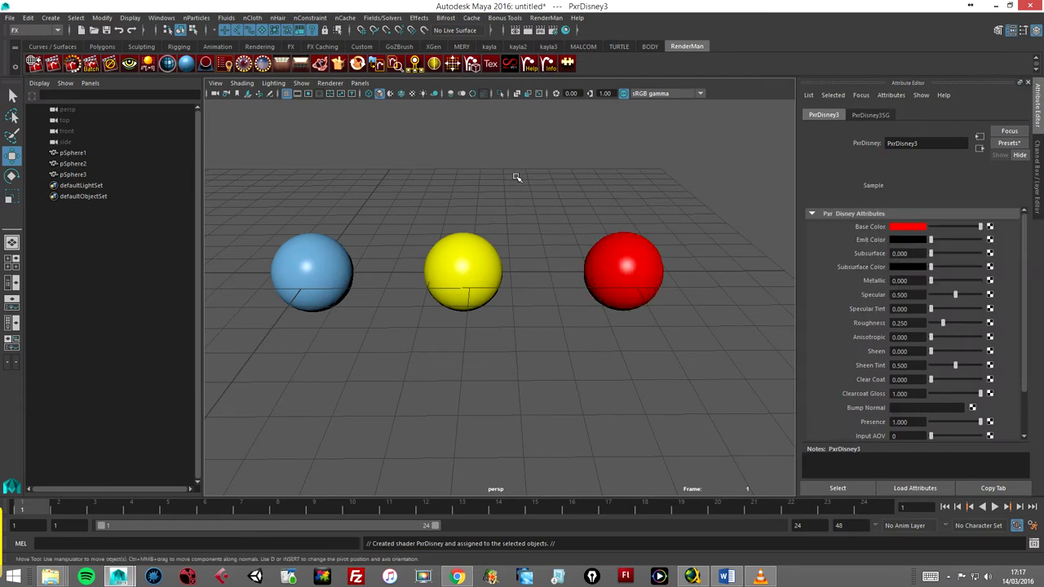
Step: Select all three spheres and move them together to the right along X
{"action": "left_click", "coordinate": [515, 176]}
{"action": "scroll", "coordinate": [515, 177], "scroll_direction": "down", "scroll_amount": 3}
{"action": "left_click_drag", "start_coordinate": [472, 193], "coordinate": [424, 212], "text": "alt"}
{"action": "left_click_drag", "start_coordinate": [378, 251], "coordinate": [692, 323]}
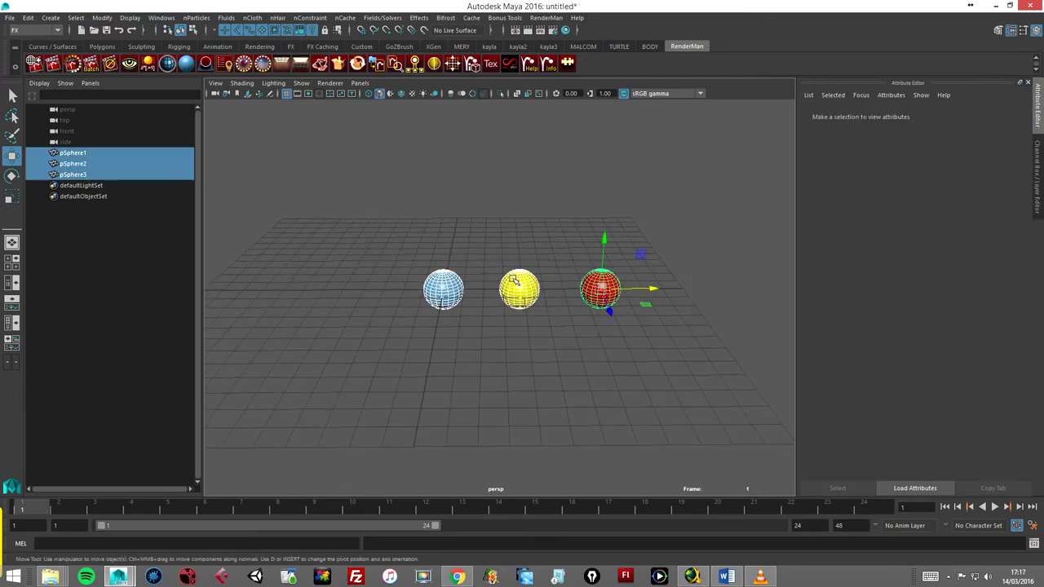
{"action": "left_click_drag", "start_coordinate": [653, 289], "coordinate": [921, 261]}
{"action": "mouse_move", "coordinate": [774, 261]}
{"action": "right_mouse_down", "text": "alt"}
{"action": "mouse_move", "coordinate": [559, 261]}
{"action": "mouse_move", "coordinate": [511, 301]}
{"action": "mouse_move", "coordinate": [492, 249]}
{"action": "right_mouse_up", "text": "alt"}
Step: Deselect the spheres and display the nParticles menu
{"action": "left_click", "coordinate": [358, 218]}
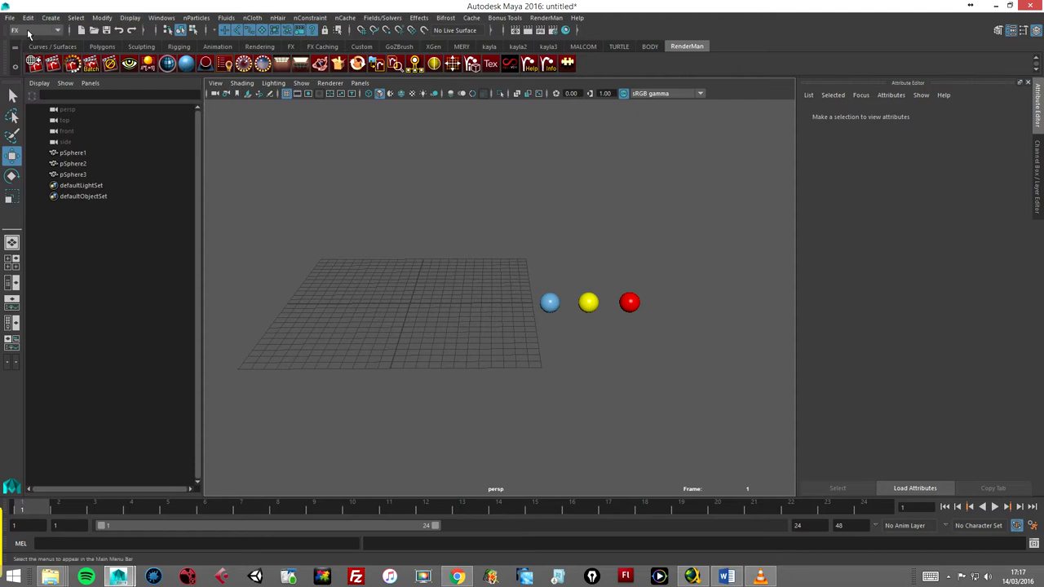
{"action": "left_click", "coordinate": [202, 20]}
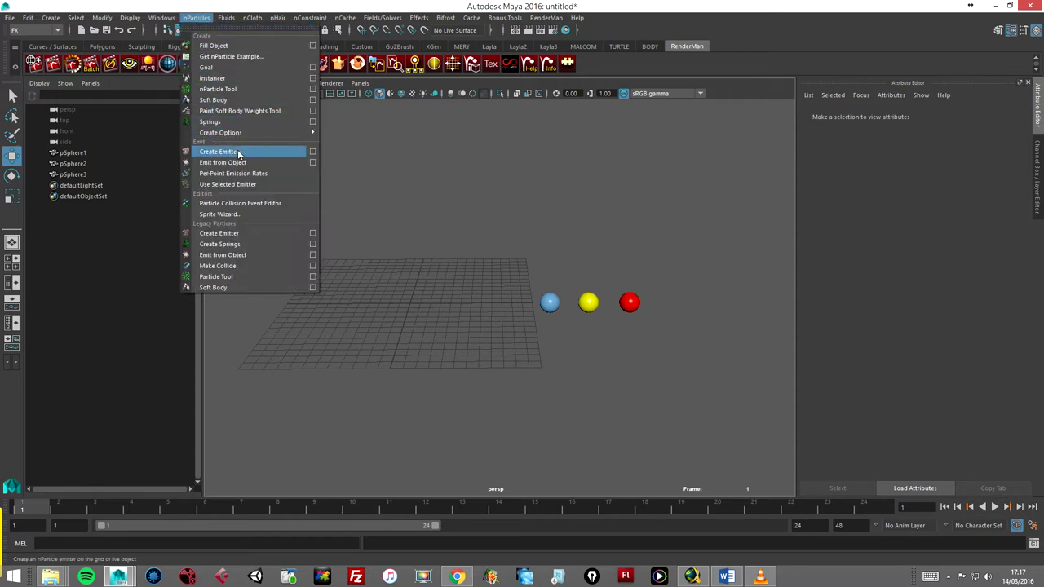
Step: Create a Volume-type nParticle emitter from the Create Emitter options
{"action": "left_click", "coordinate": [312, 151]}
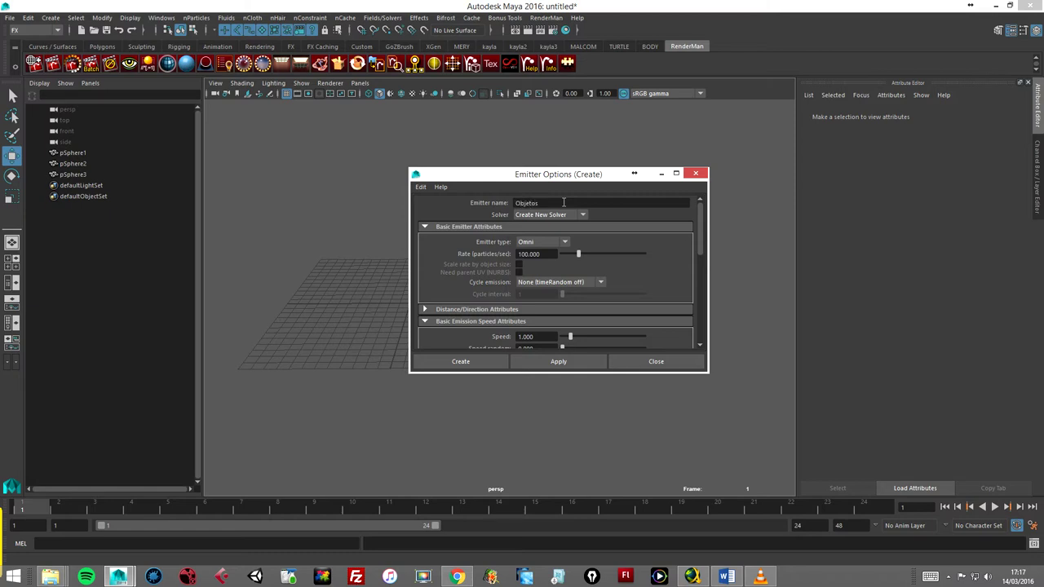
{"action": "left_click", "coordinate": [551, 240]}
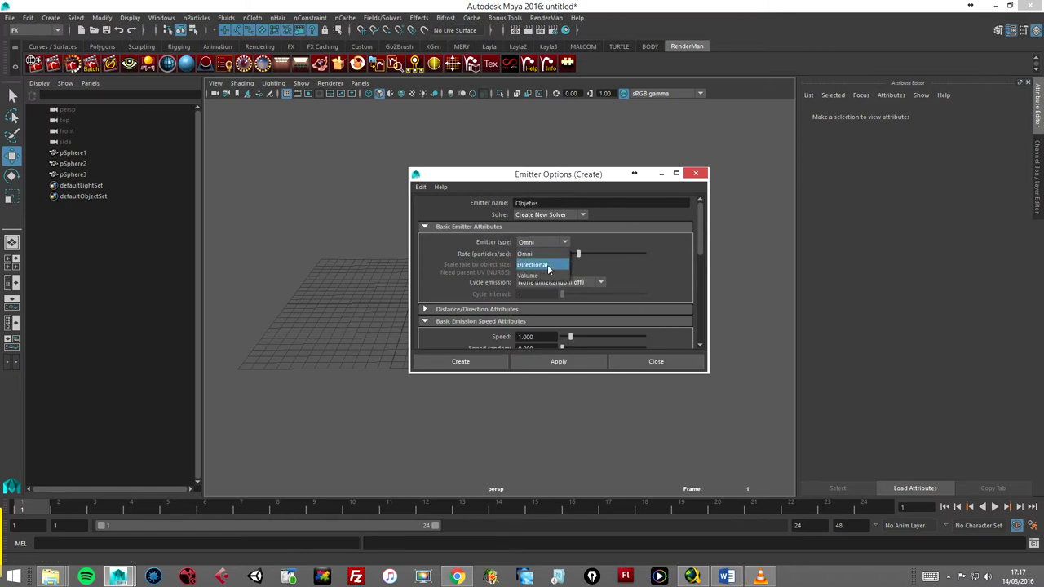
{"action": "left_click", "coordinate": [541, 274]}
{"action": "left_click", "coordinate": [476, 361]}
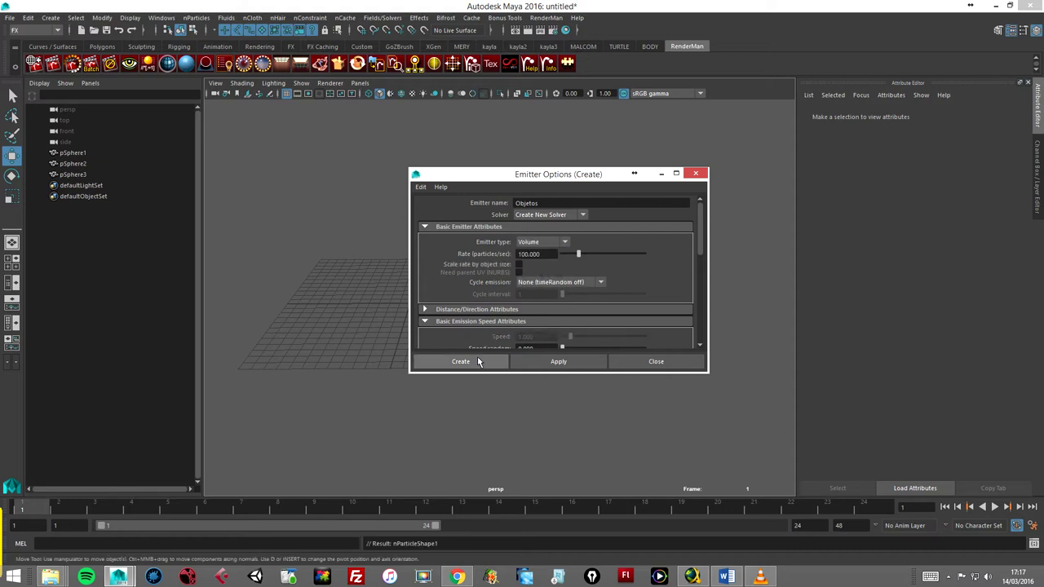
Step: Select nParticle1 in the Outliner and frame the view on the emitter and three spheres
{"action": "scroll", "coordinate": [406, 283], "scroll_direction": "up", "scroll_amount": 2}
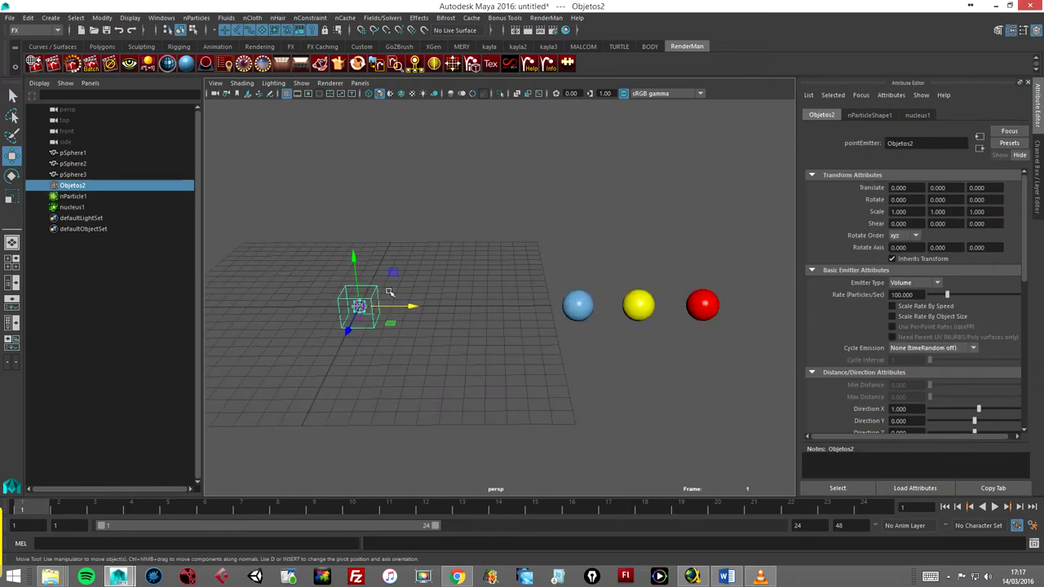
{"action": "middle_click_drag", "start_coordinate": [406, 283], "coordinate": [414, 251], "text": "alt"}
{"action": "scroll", "coordinate": [562, 242], "scroll_direction": "up", "scroll_amount": 3}
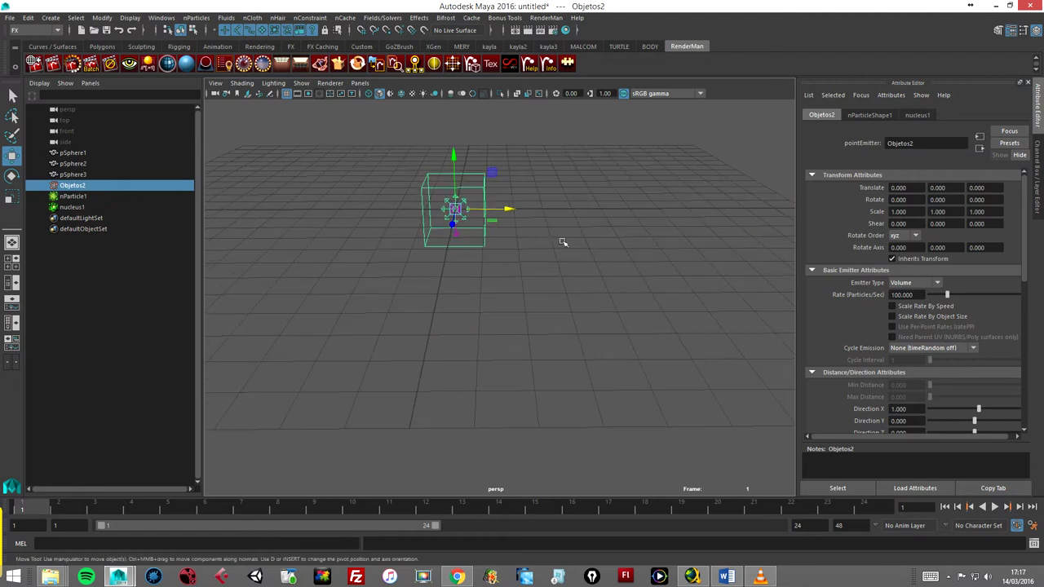
{"action": "middle_click_drag", "start_coordinate": [562, 242], "coordinate": [517, 321], "text": "alt"}
{"action": "scroll", "coordinate": [508, 315], "scroll_direction": "down", "scroll_amount": 3}
{"action": "scroll", "coordinate": [486, 269], "scroll_direction": "up", "scroll_amount": 3}
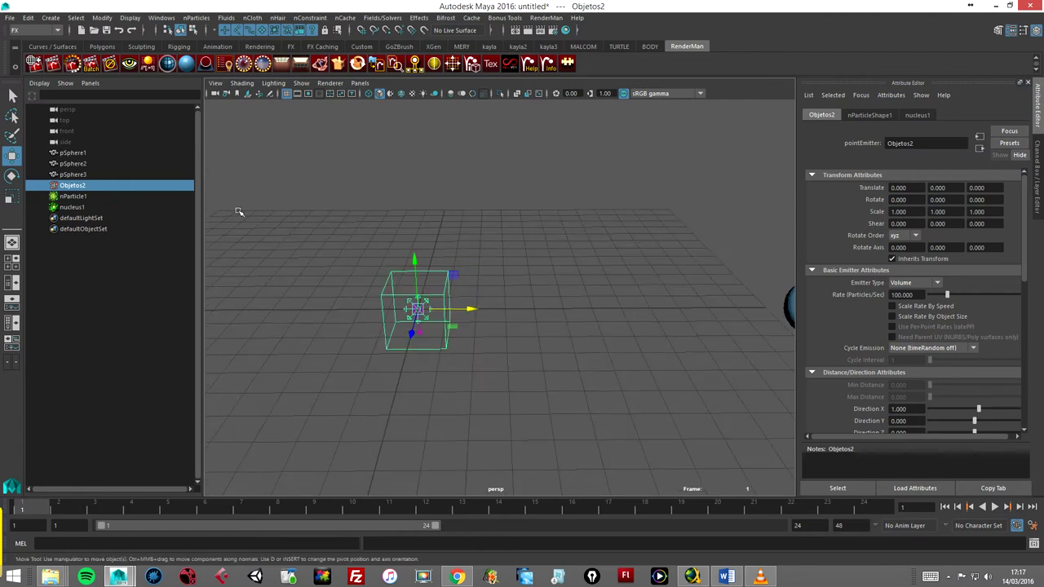
{"action": "left_click", "coordinate": [82, 196]}
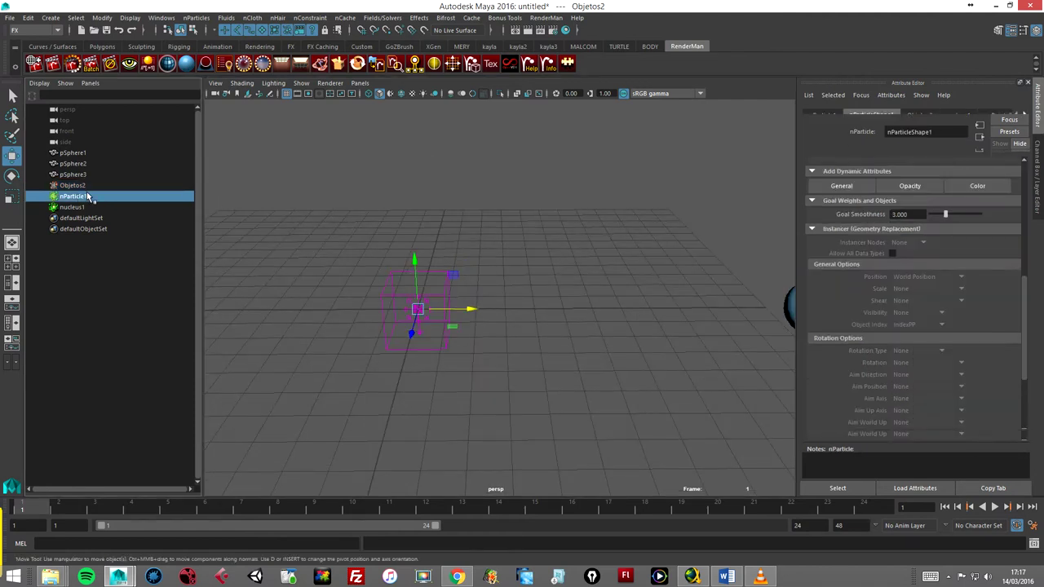
{"action": "scroll", "coordinate": [668, 330], "scroll_direction": "down", "scroll_amount": 1}
{"action": "middle_click_drag", "start_coordinate": [559, 305], "coordinate": [565, 301], "text": "alt"}
{"action": "scroll", "coordinate": [496, 303], "scroll_direction": "down", "scroll_amount": 2}
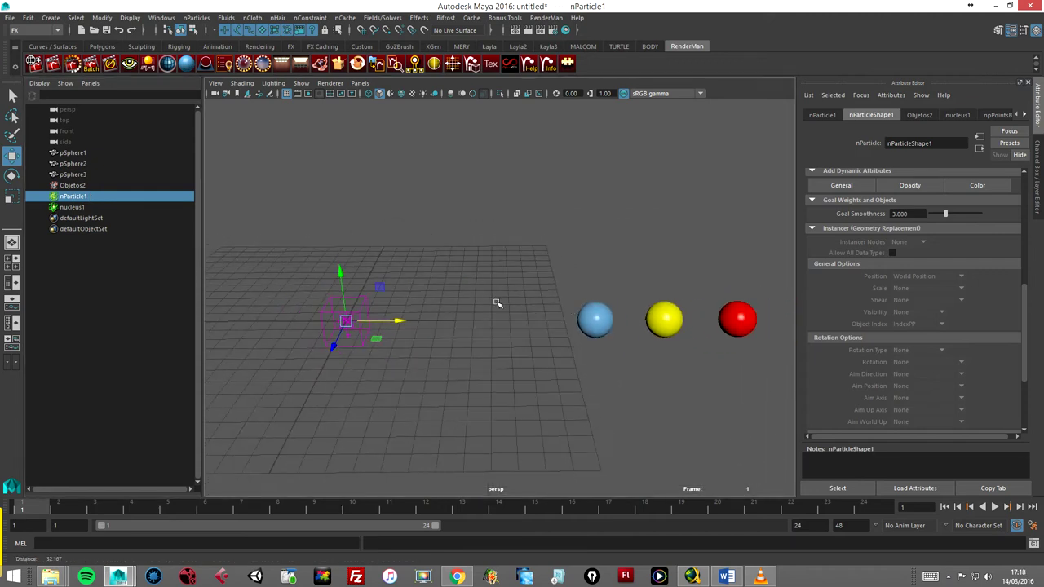
{"action": "middle_click_drag", "start_coordinate": [396, 268], "coordinate": [415, 260], "text": "alt"}
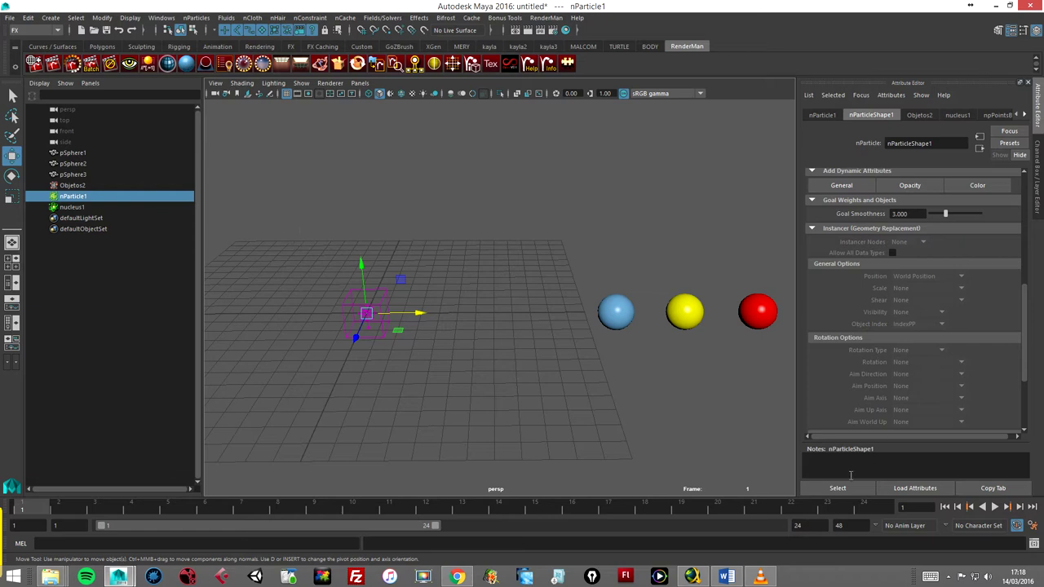
{"action": "type", "text": "300"}
Step: Set the playback range to 1–300, preview the emission, then rewind to frame 1
{"action": "double_click", "coordinate": [747, 524]}
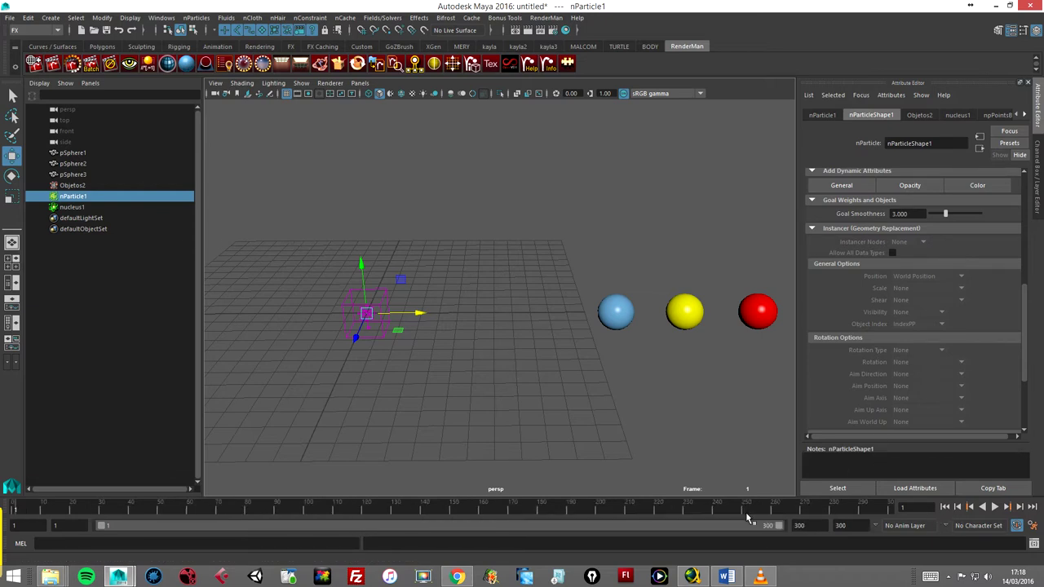
{"action": "left_click", "coordinate": [995, 508]}
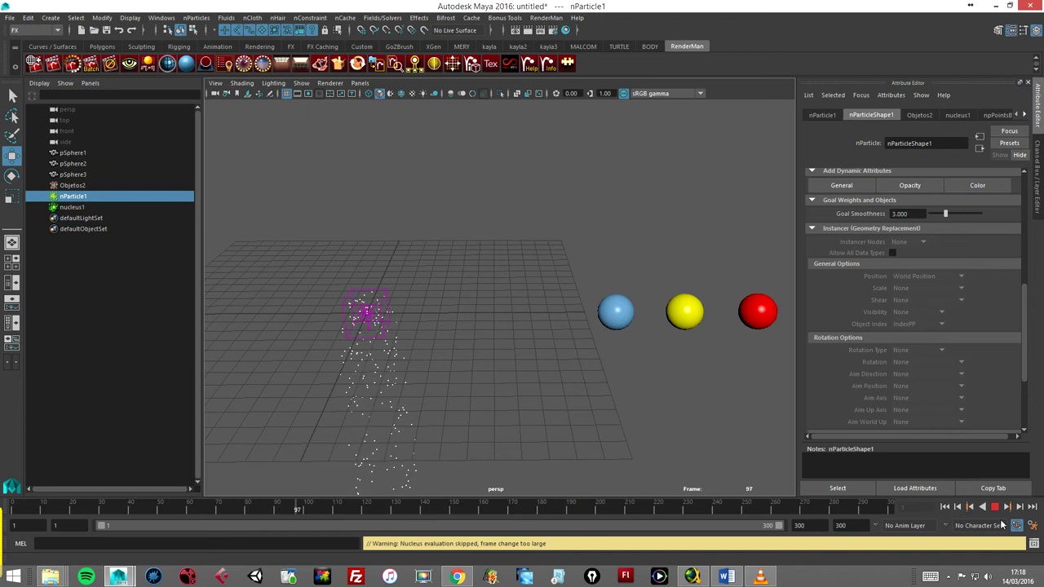
{"action": "left_click", "coordinate": [995, 506]}
{"action": "left_click_drag", "start_coordinate": [339, 510], "coordinate": [8, 505]}
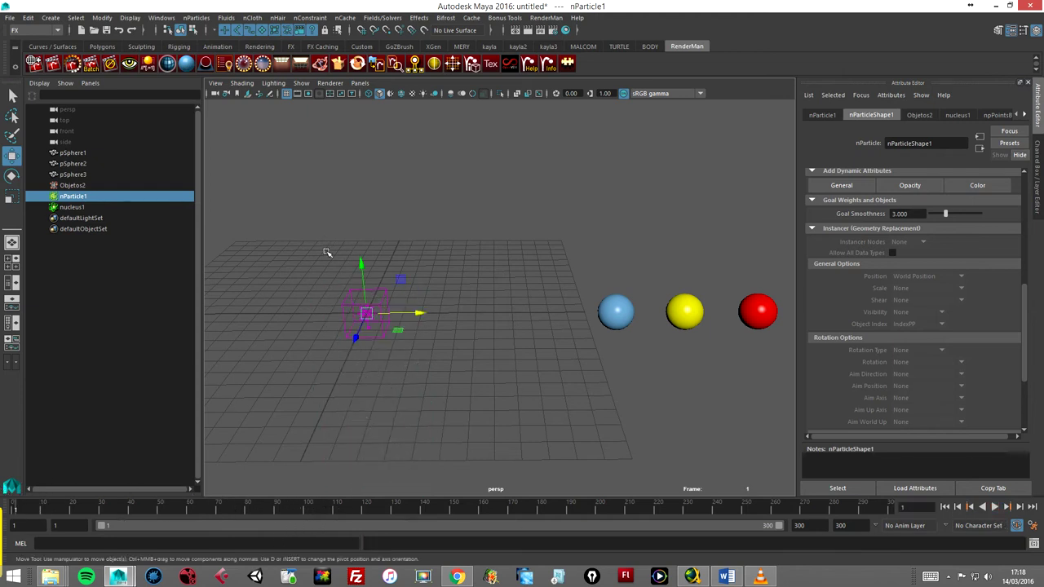
{"action": "middle_click_drag", "start_coordinate": [381, 235], "coordinate": [385, 221], "text": "alt"}
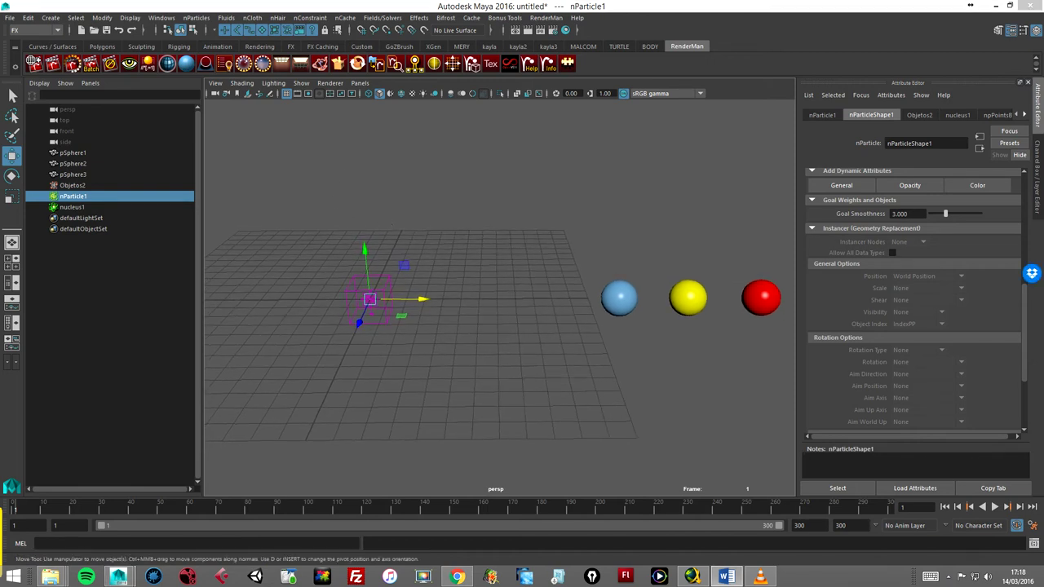
Step: Create a particle instancer named objetosPArticulas with pSphere1 as its instanced object
{"action": "left_click", "coordinate": [622, 295]}
{"action": "middle_click_drag", "start_coordinate": [676, 236], "coordinate": [632, 246], "text": "alt"}
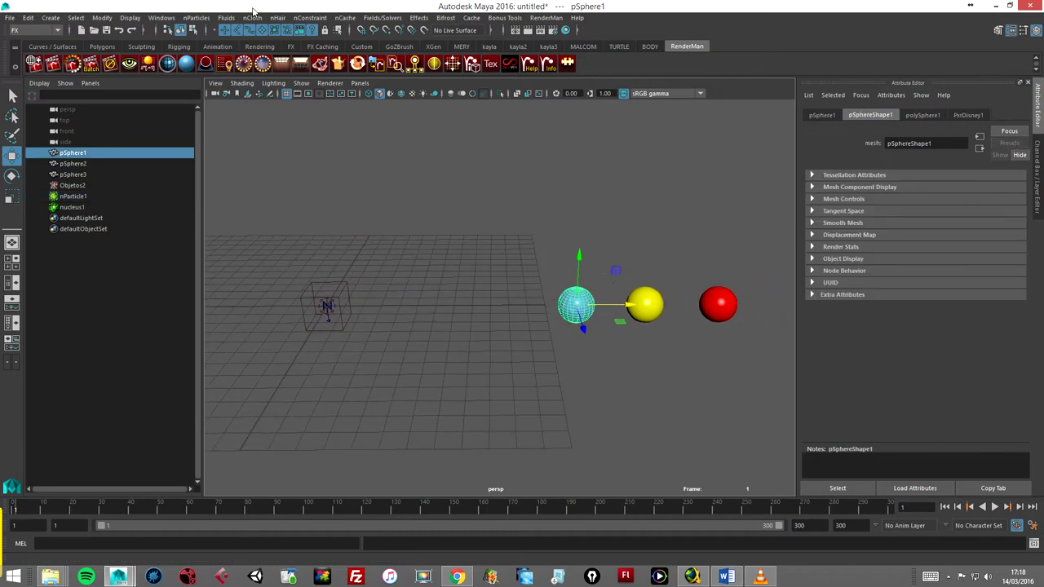
{"action": "left_click", "coordinate": [197, 18]}
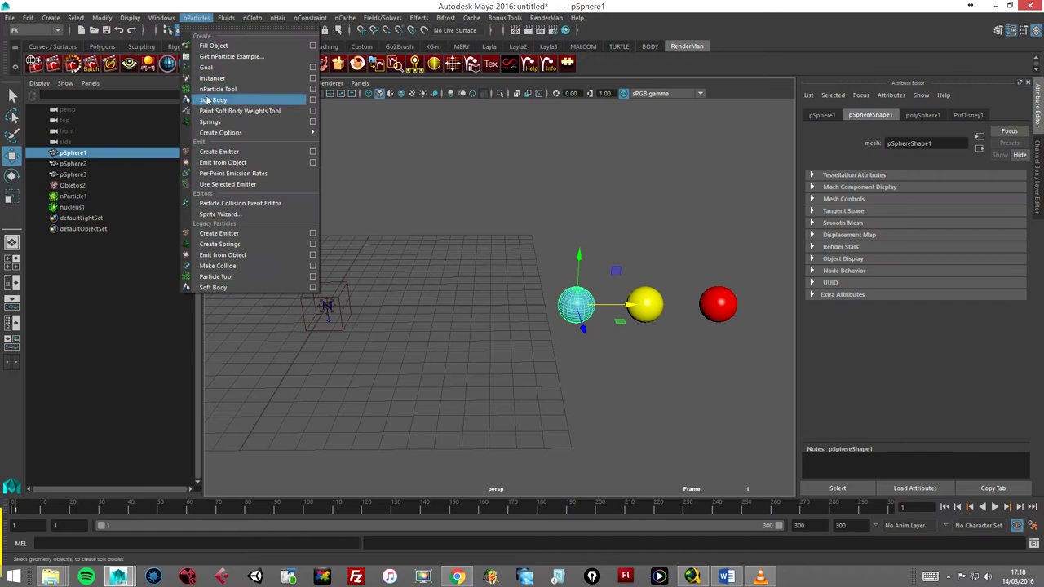
{"action": "left_click", "coordinate": [313, 79]}
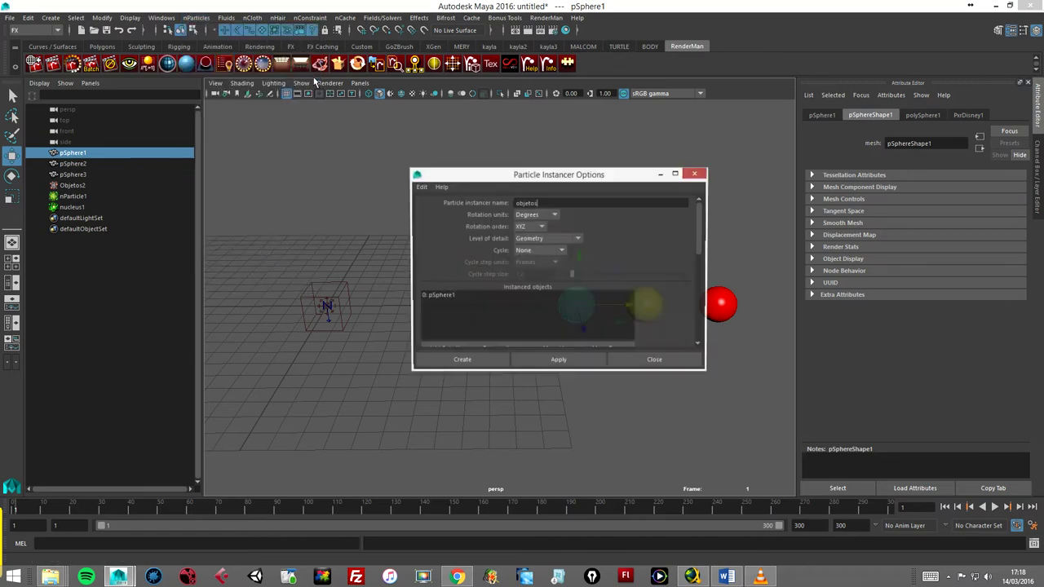
{"action": "left_click_drag", "start_coordinate": [557, 176], "coordinate": [611, 210]}
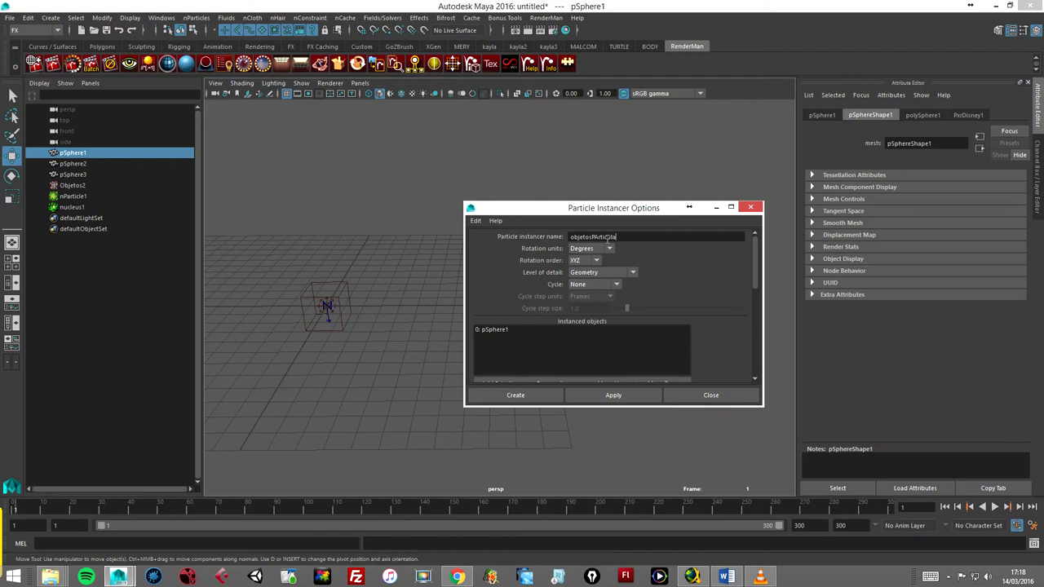
{"action": "left_click", "coordinate": [494, 331]}
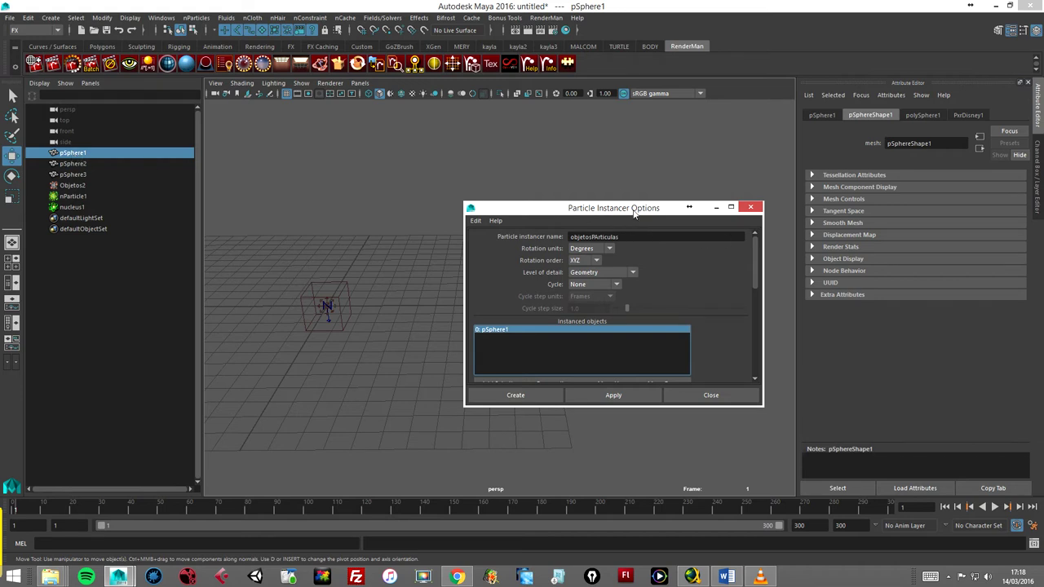
{"action": "left_click_drag", "start_coordinate": [635, 212], "coordinate": [639, 228]}
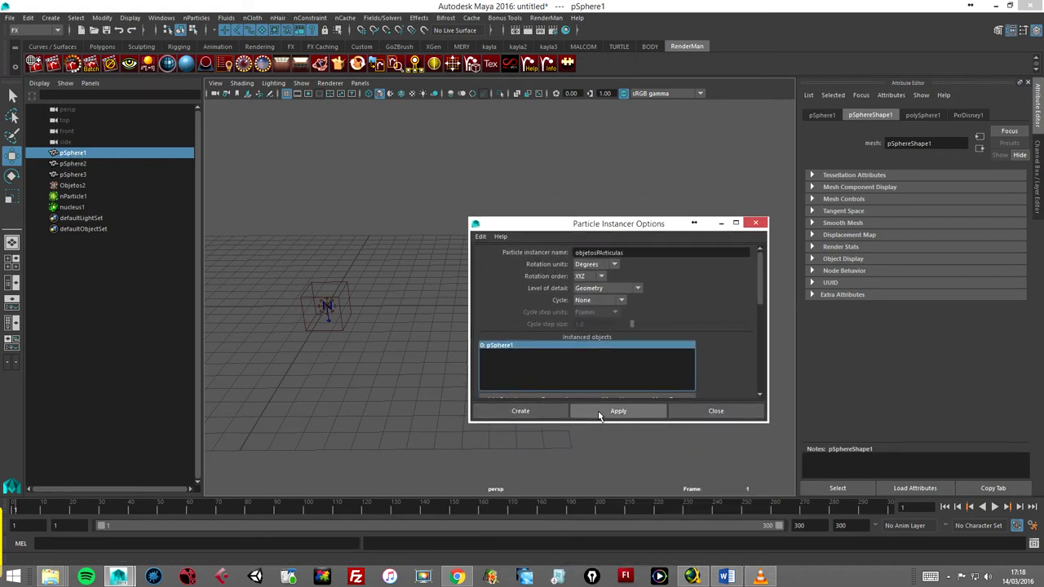
{"action": "left_click", "coordinate": [540, 411]}
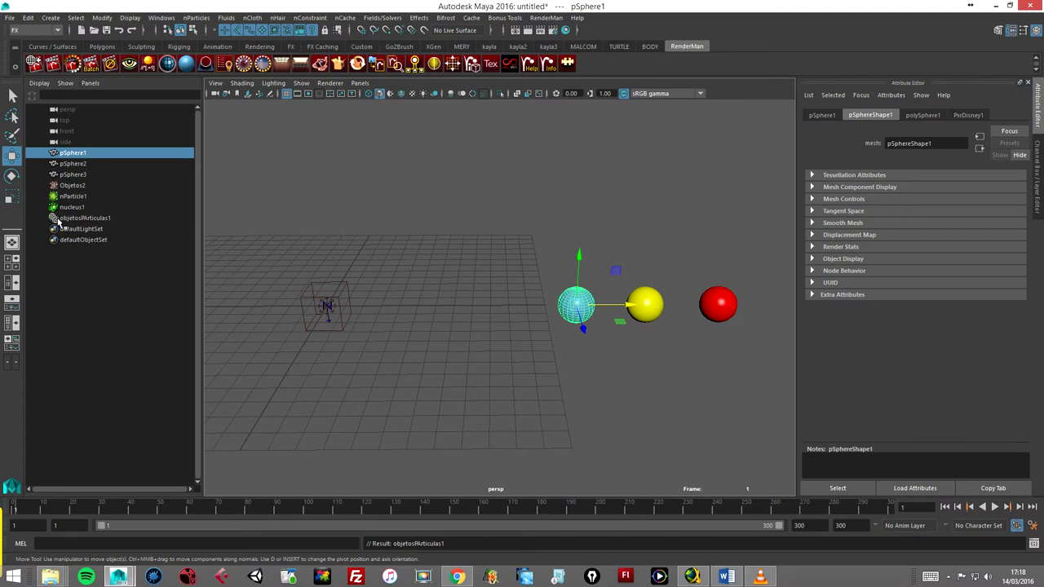
Step: Select objetosPArticulas1 and scroll its attributes to show pSphere1 as instanced object 0
{"action": "left_click", "coordinate": [58, 220]}
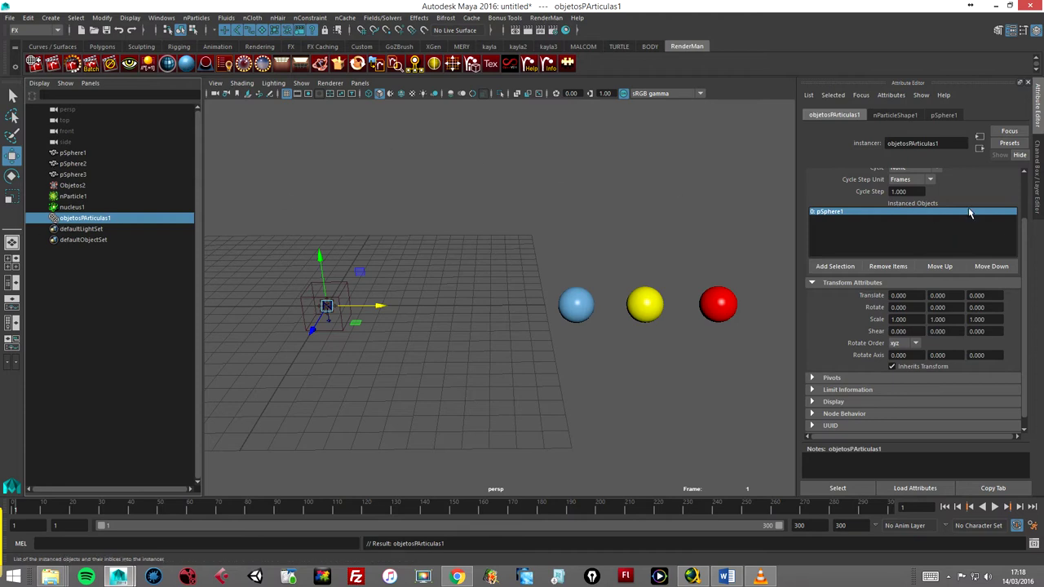
{"action": "left_click_drag", "start_coordinate": [1026, 279], "coordinate": [1026, 231]}
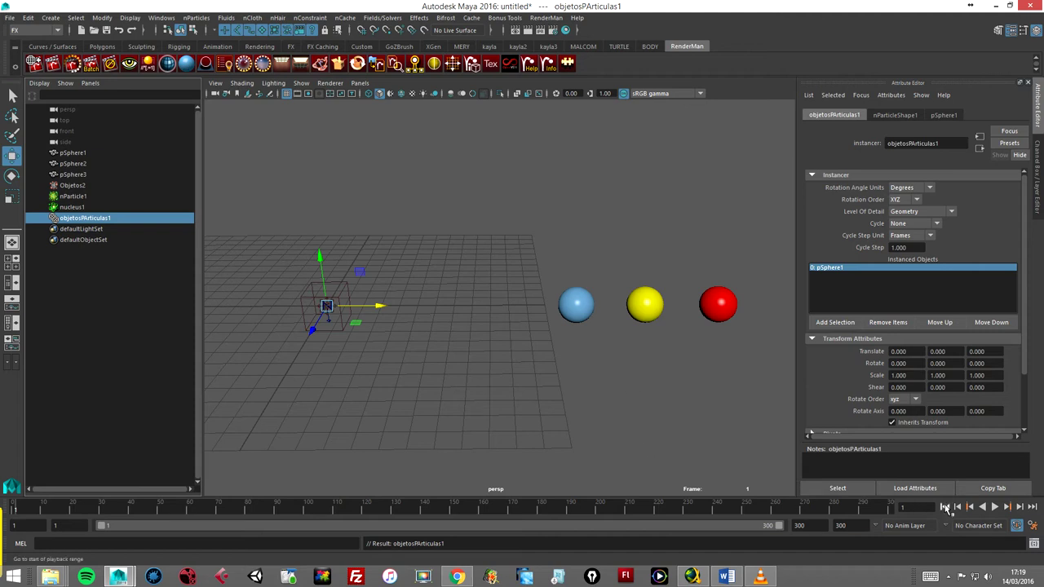
Step: Play the sphere-instanced particles, rewind to frame 1, and select nParticle1 to view its instancer settings
{"action": "left_click", "coordinate": [996, 507]}
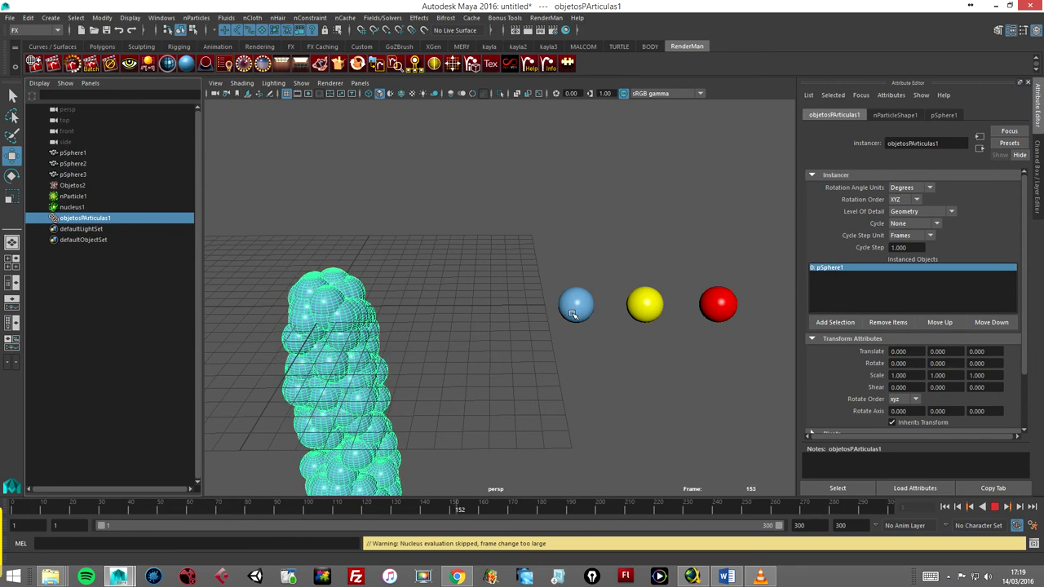
{"action": "left_click", "coordinate": [994, 507]}
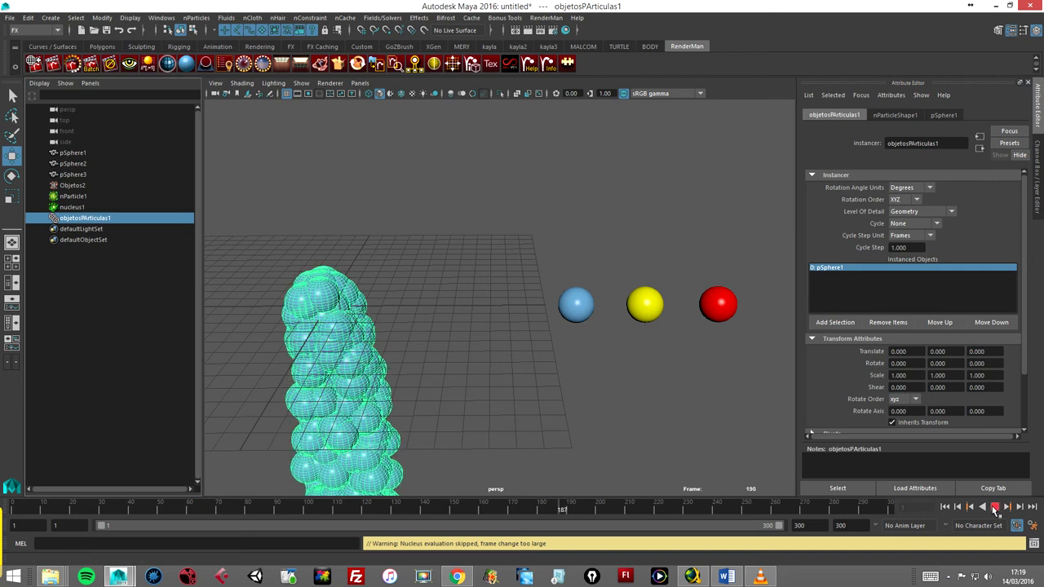
{"action": "left_click", "coordinate": [944, 507]}
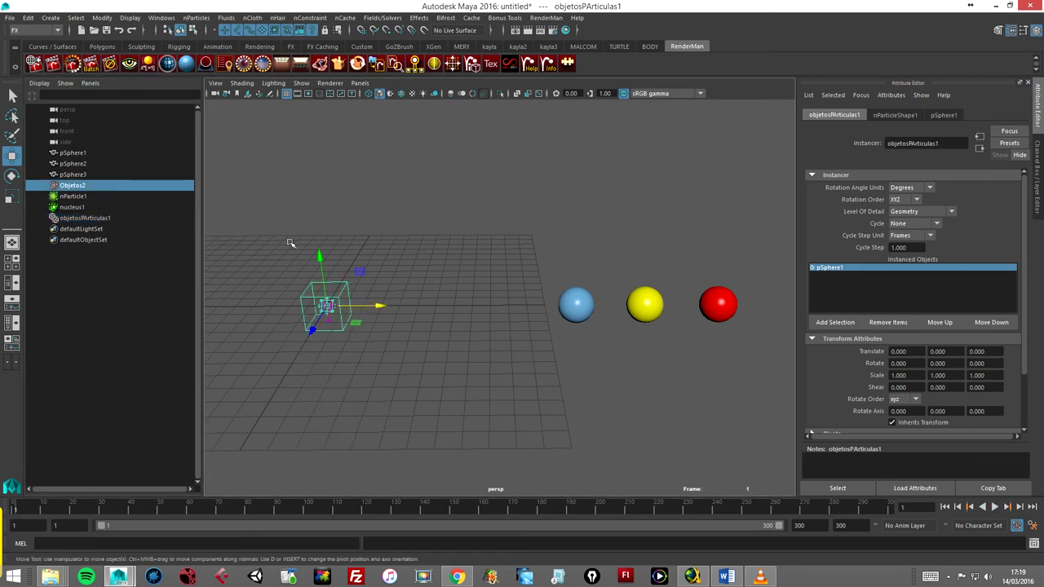
{"action": "left_click", "coordinate": [74, 186]}
{"action": "left_click", "coordinate": [74, 197]}
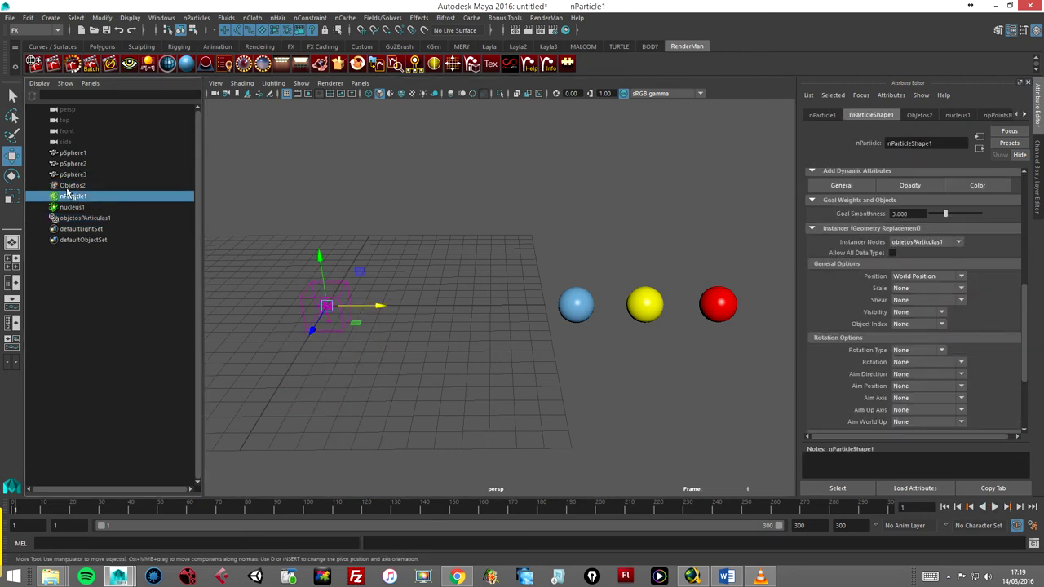
Step: Scale the Objetos2 emitter uniformly up to 7.583
{"action": "left_click", "coordinate": [304, 293]}
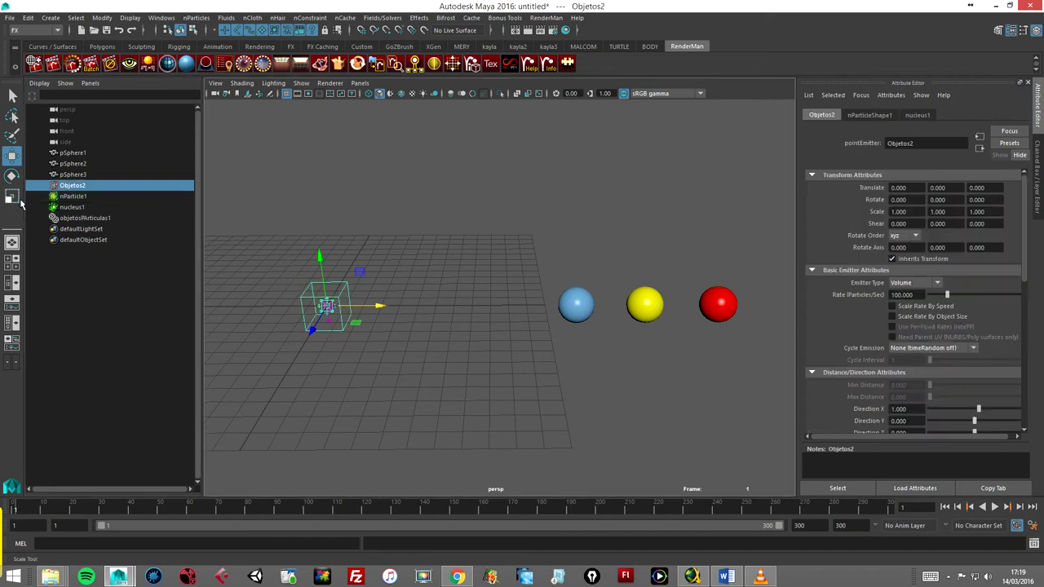
{"action": "left_click", "coordinate": [12, 196]}
{"action": "left_click_drag", "start_coordinate": [326, 306], "coordinate": [543, 250]}
{"action": "scroll", "coordinate": [682, 337], "scroll_direction": "down", "scroll_amount": 2}
{"action": "scroll", "coordinate": [682, 338], "scroll_direction": "down", "scroll_amount": 3}
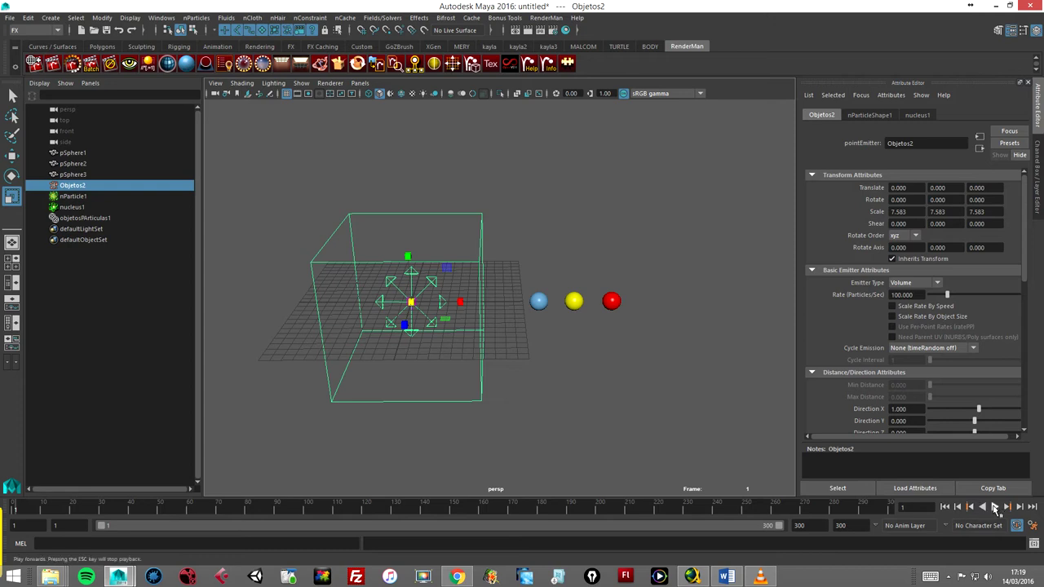
Step: Play to check the larger volume, rewind to frame 1, and select pSphere2 and pSphere3
{"action": "left_click", "coordinate": [995, 506]}
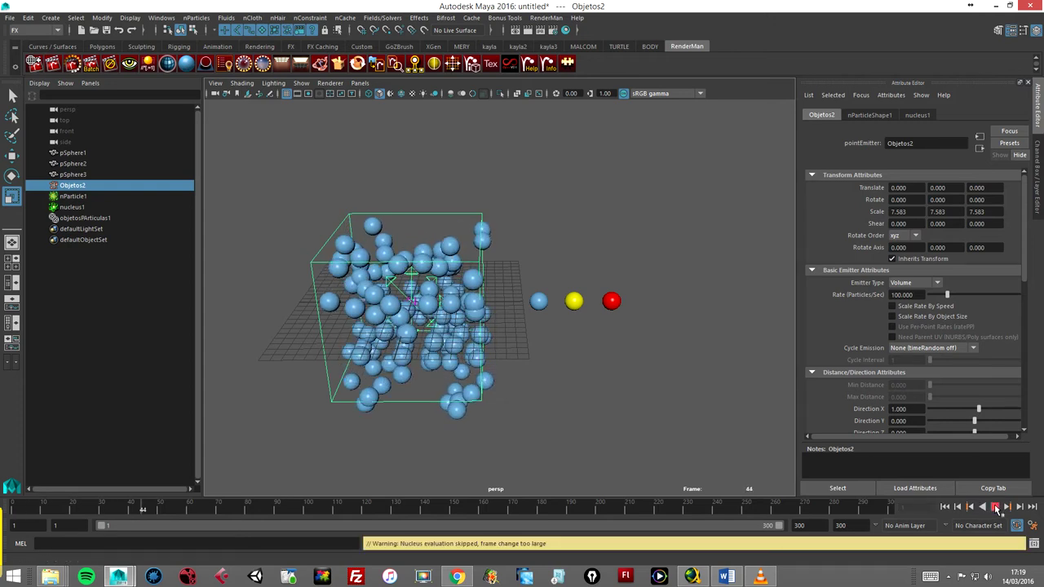
{"action": "left_click", "coordinate": [994, 506]}
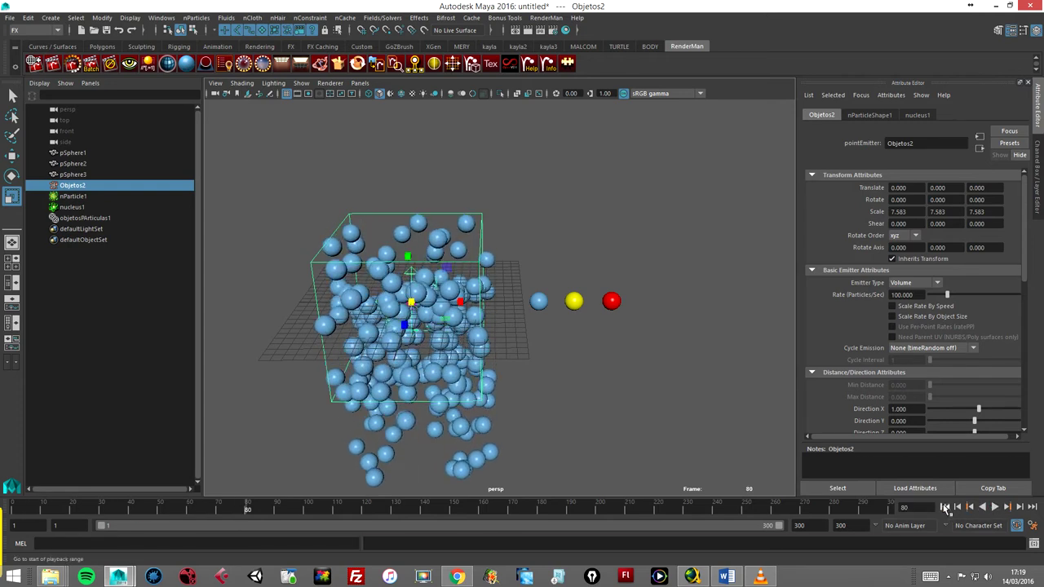
{"action": "left_click", "coordinate": [944, 506]}
{"action": "mouse_move", "coordinate": [627, 256]}
{"action": "left_mouse_down", "text": "alt"}
{"action": "mouse_move", "coordinate": [573, 258]}
{"action": "mouse_move", "coordinate": [566, 300]}
{"action": "mouse_move", "coordinate": [582, 325]}
{"action": "left_mouse_up", "text": "alt"}
{"action": "left_click_drag", "start_coordinate": [587, 265], "coordinate": [606, 314], "text": "shift"}
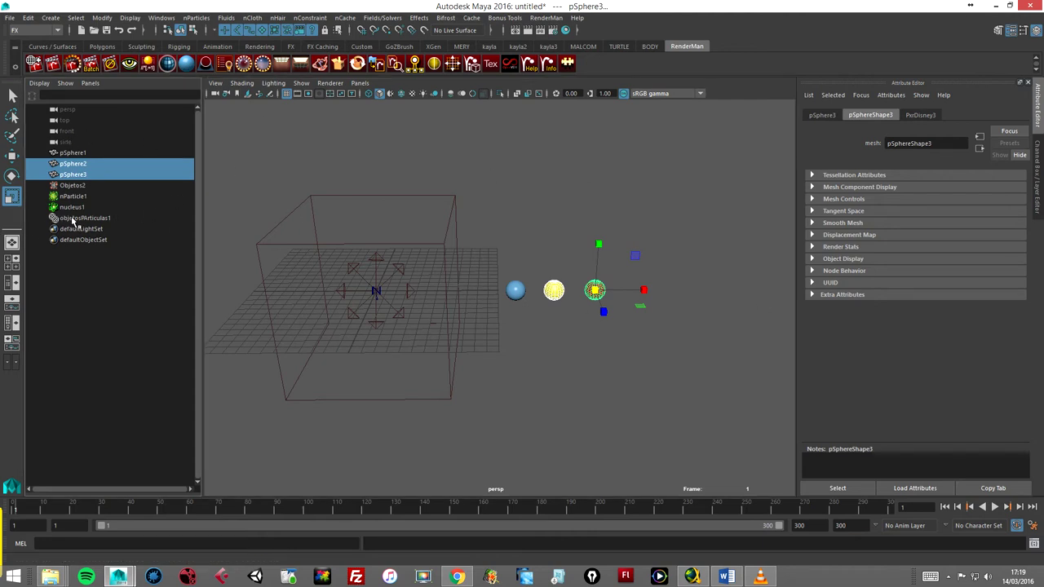
Step: Add pSphere2 and pSphere3 to objetosPArticulas1's instanced objects, then clear the selection
{"action": "left_click", "coordinate": [69, 220], "text": "ctrl"}
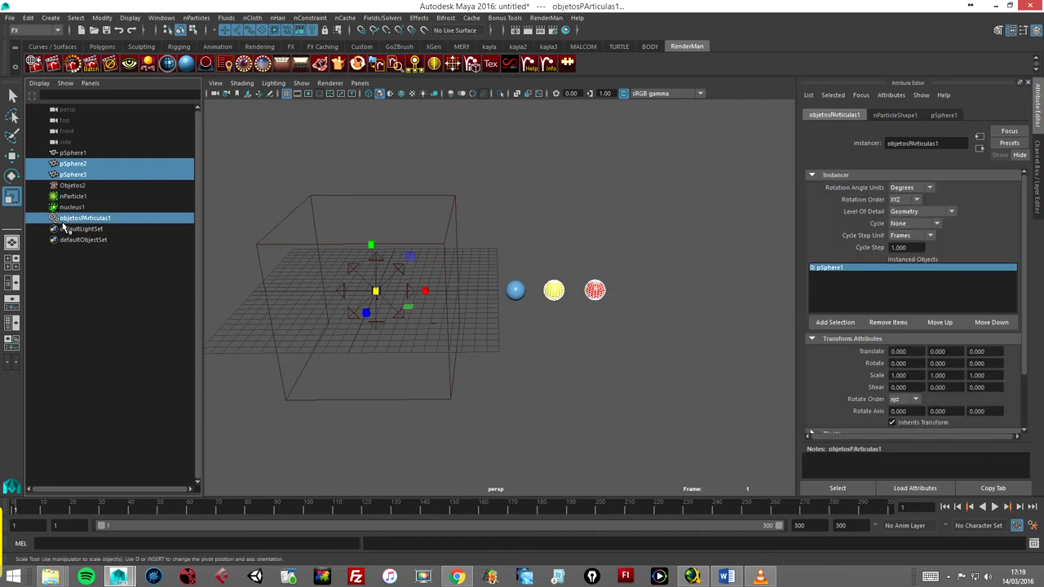
{"action": "left_click", "coordinate": [836, 323]}
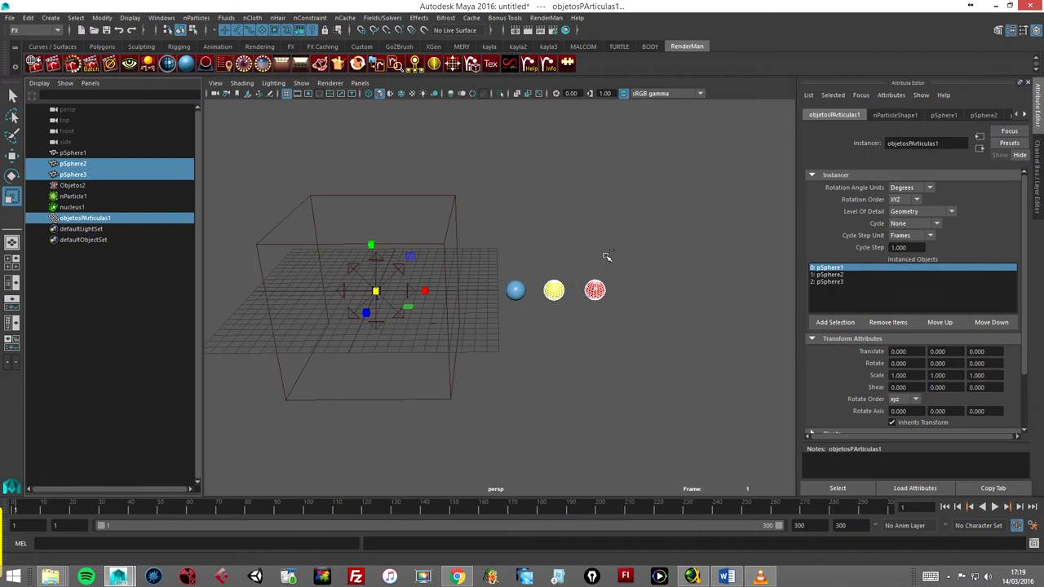
{"action": "left_click", "coordinate": [605, 256]}
Step: Play the simulation, stop it, and rewind the timeline to frame 1
{"action": "left_click", "coordinate": [995, 506]}
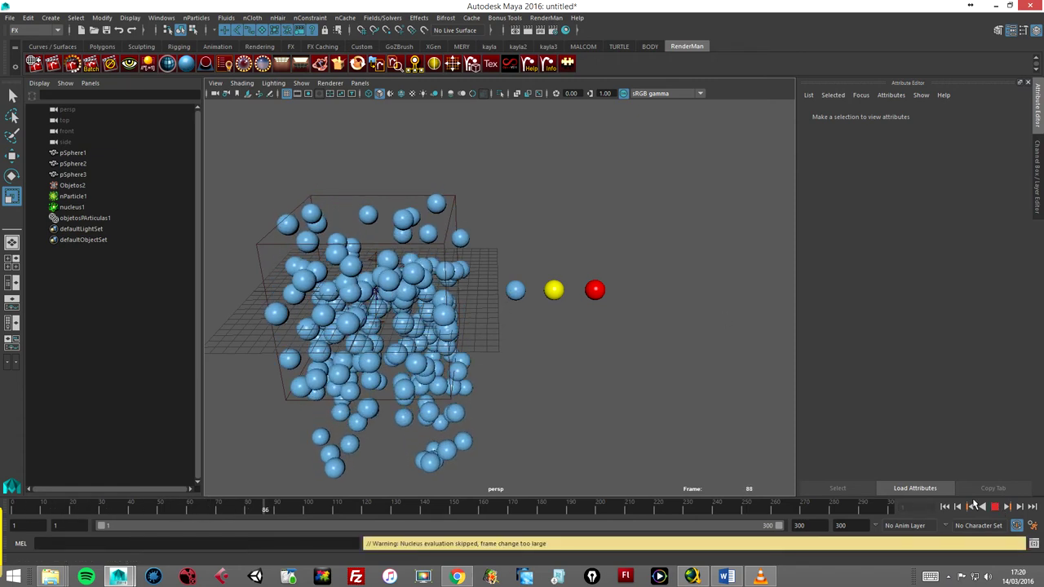
{"action": "left_click", "coordinate": [995, 506]}
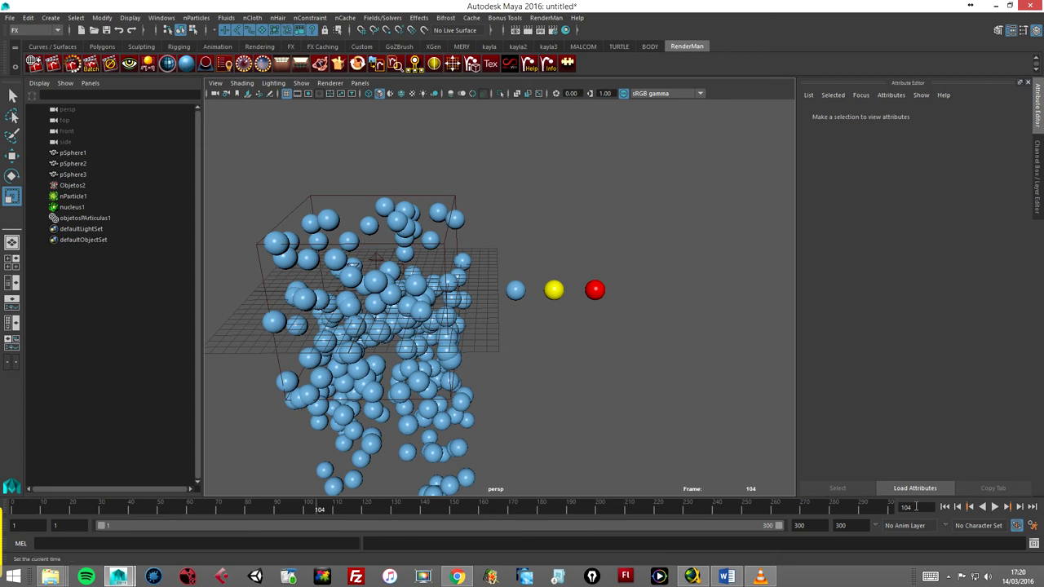
{"action": "left_click", "coordinate": [944, 507]}
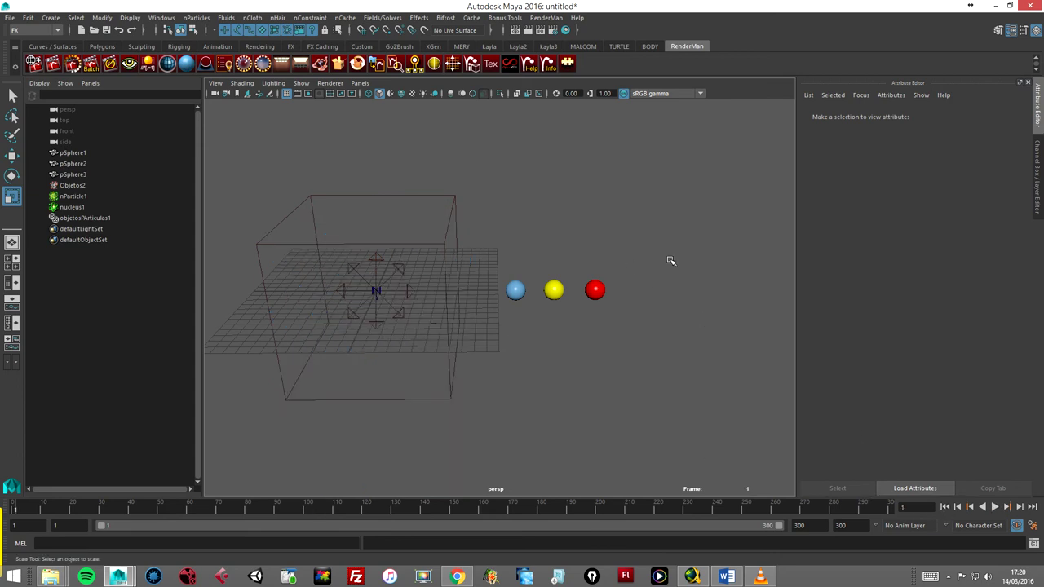
{"action": "left_click", "coordinate": [727, 576]}
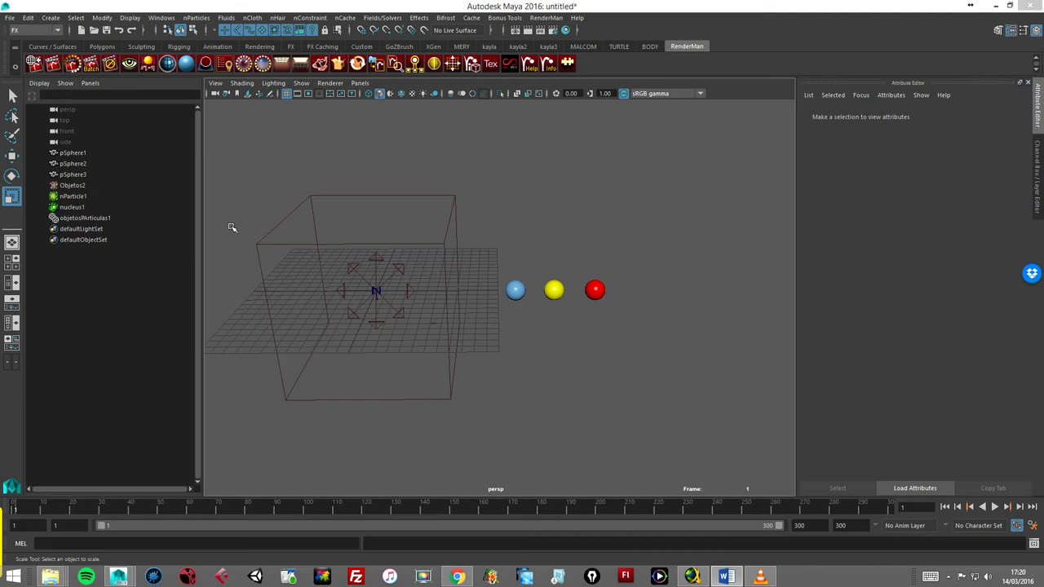
Step: Give nParticleShape1 a per-particle float attribute named indexPP with an initial state attribute
{"action": "left_click", "coordinate": [73, 198]}
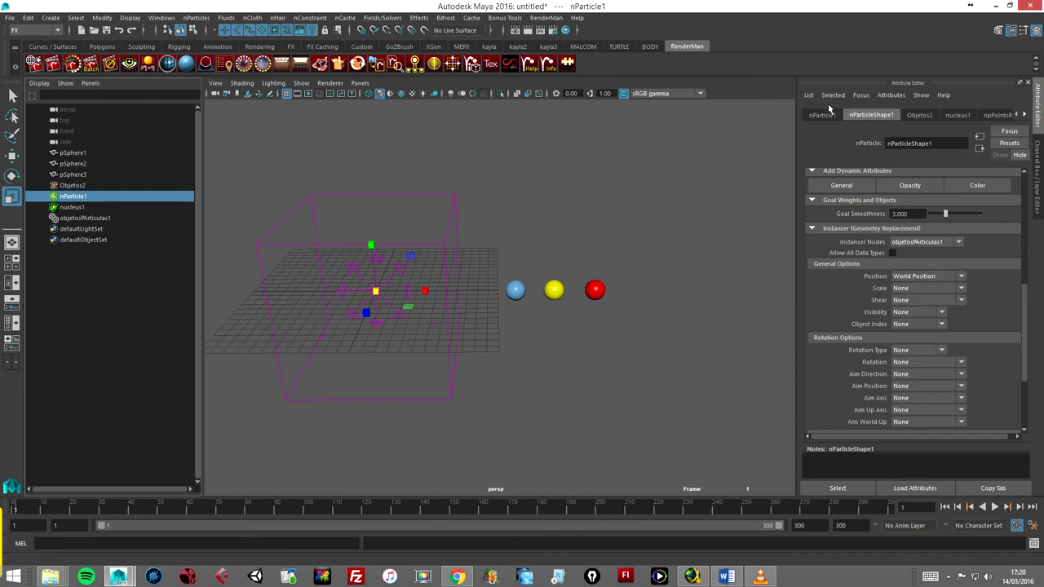
{"action": "left_click_drag", "start_coordinate": [1025, 303], "coordinate": [1020, 244]}
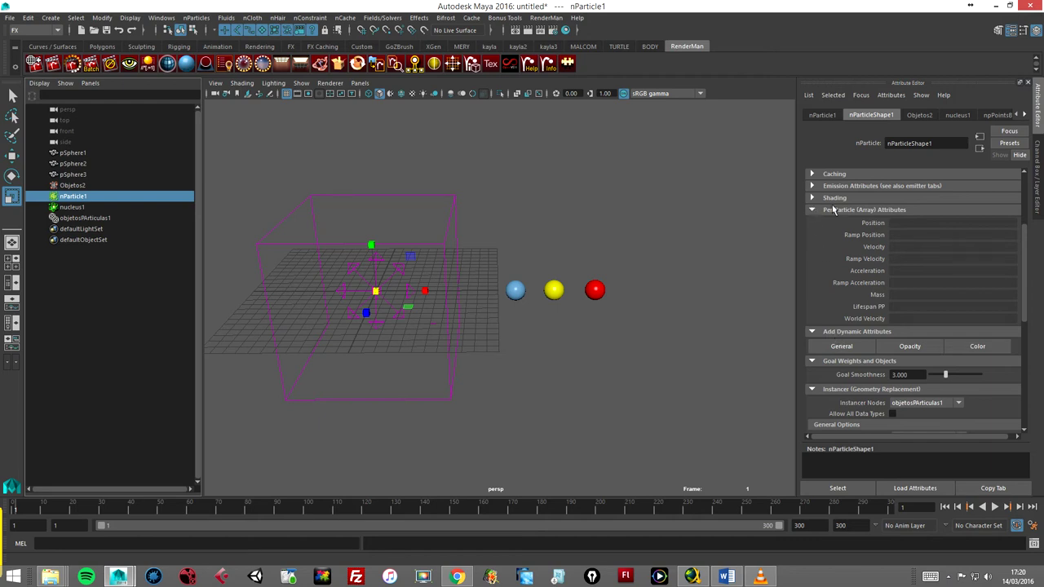
{"action": "left_click", "coordinate": [813, 211]}
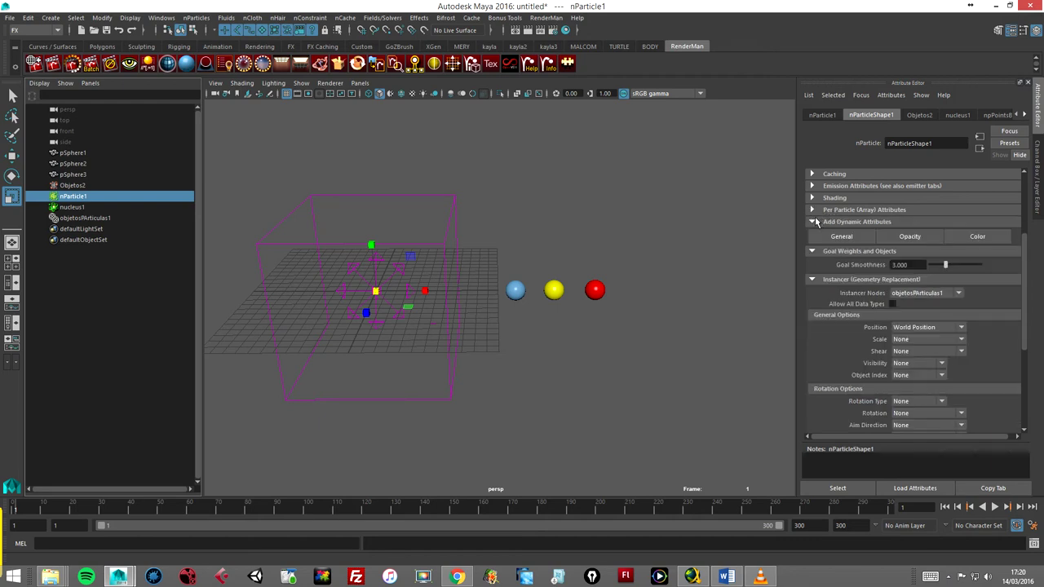
{"action": "left_click", "coordinate": [842, 236]}
{"action": "type", "text": "indexPP"}
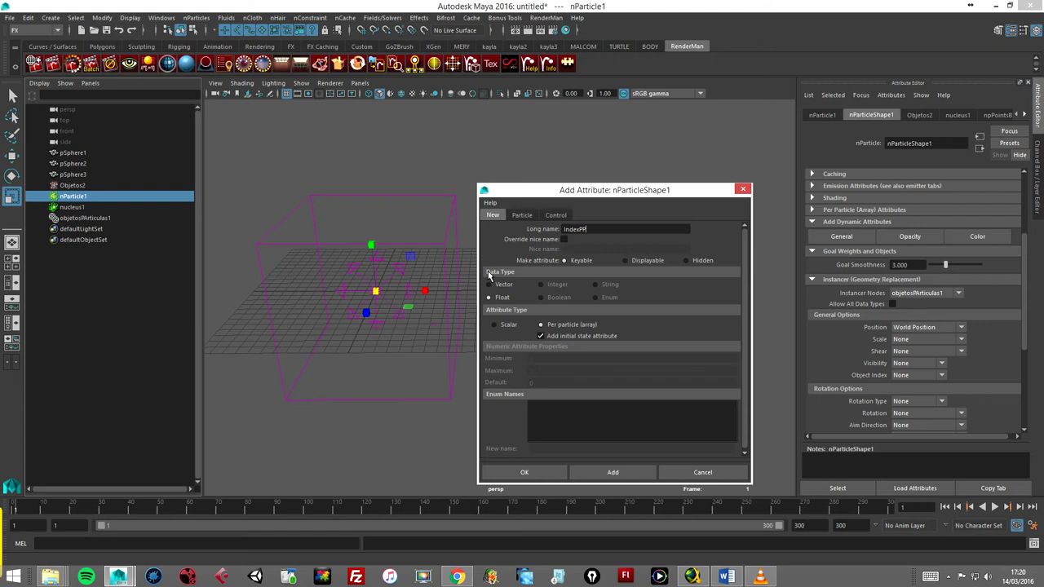
{"action": "left_click", "coordinate": [538, 336]}
{"action": "left_click", "coordinate": [526, 472]}
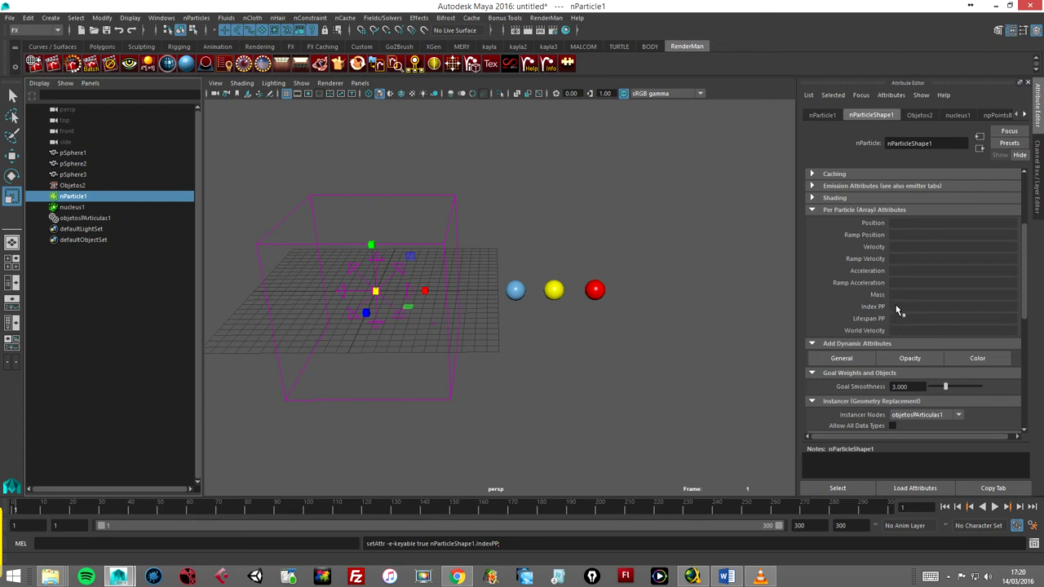
Step: Create the creation expression 'IndexPP = id%3;' on the Index PP attribute, fixing the attribute name
{"action": "right_click", "coordinate": [897, 309]}
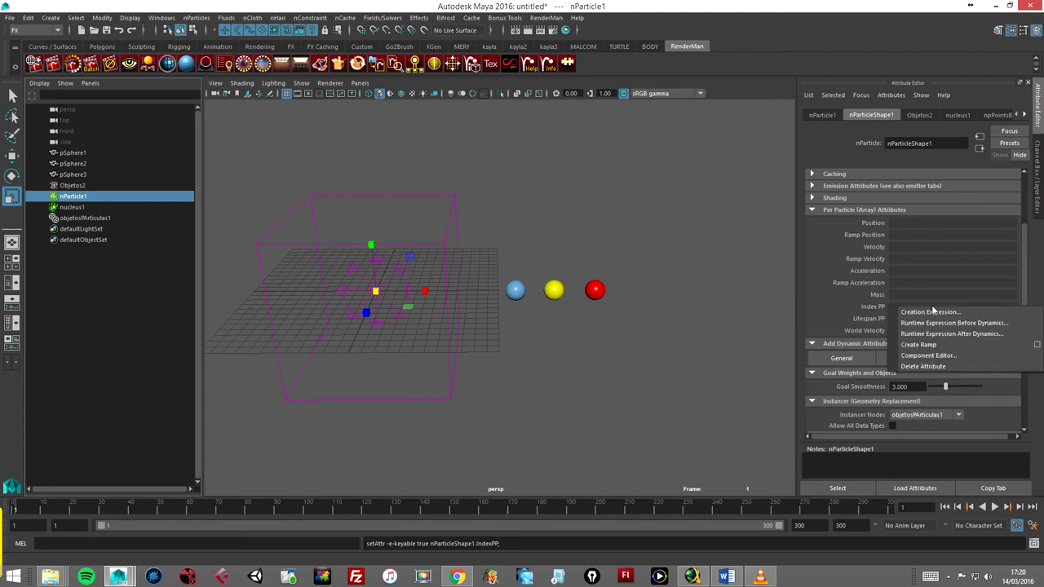
{"action": "left_click", "coordinate": [932, 312]}
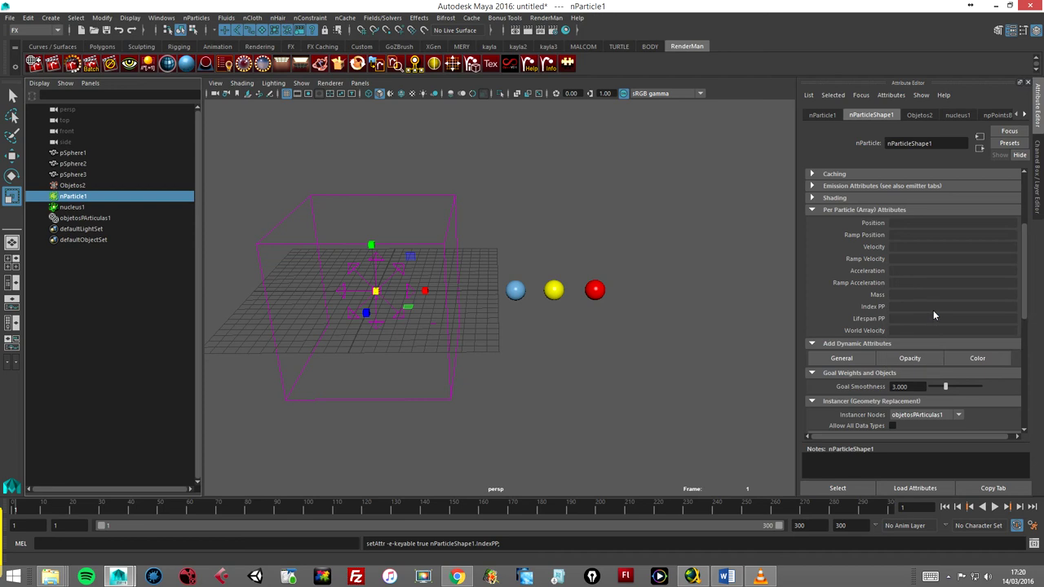
{"action": "left_click_drag", "start_coordinate": [598, 200], "coordinate": [595, 179]}
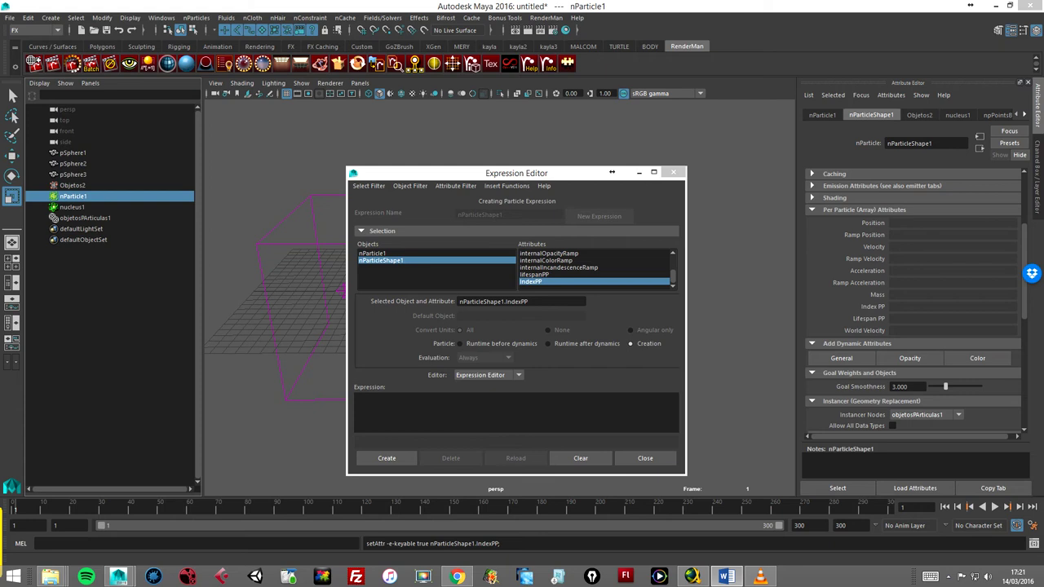
{"action": "left_click", "coordinate": [365, 400]}
{"action": "type", "text": "IndexPP = id%"}
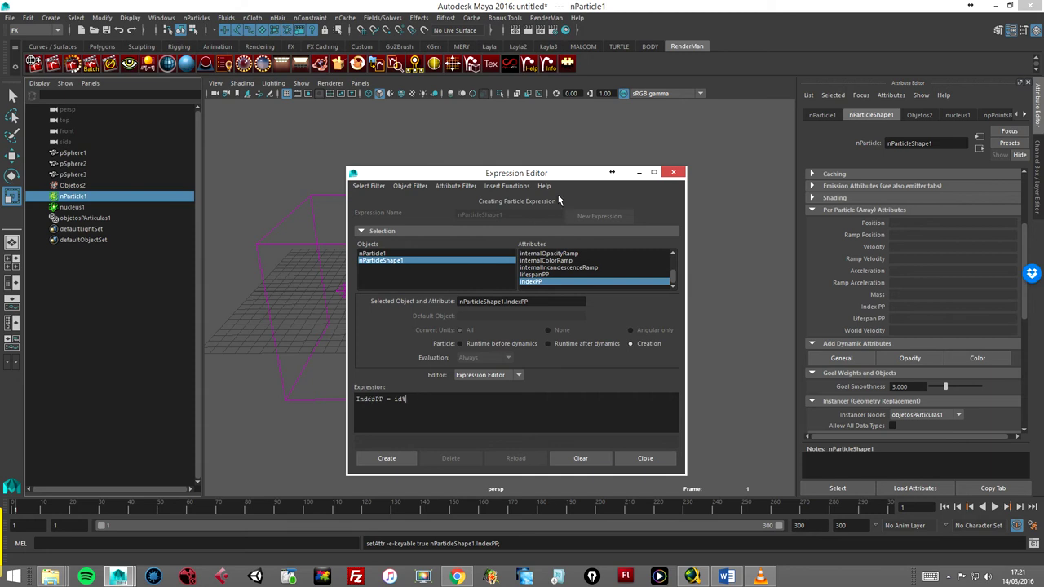
{"action": "mouse_move", "coordinate": [545, 173]}
{"action": "left_mouse_down"}
{"action": "mouse_move", "coordinate": [306, 187]}
{"action": "mouse_move", "coordinate": [395, 193]}
{"action": "left_mouse_up"}
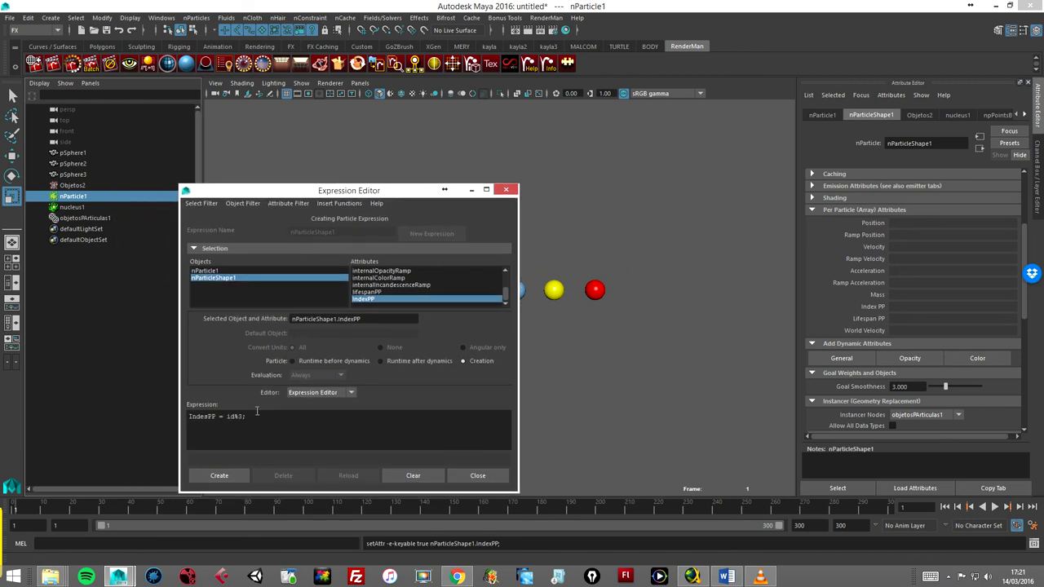
{"action": "left_click", "coordinate": [228, 479]}
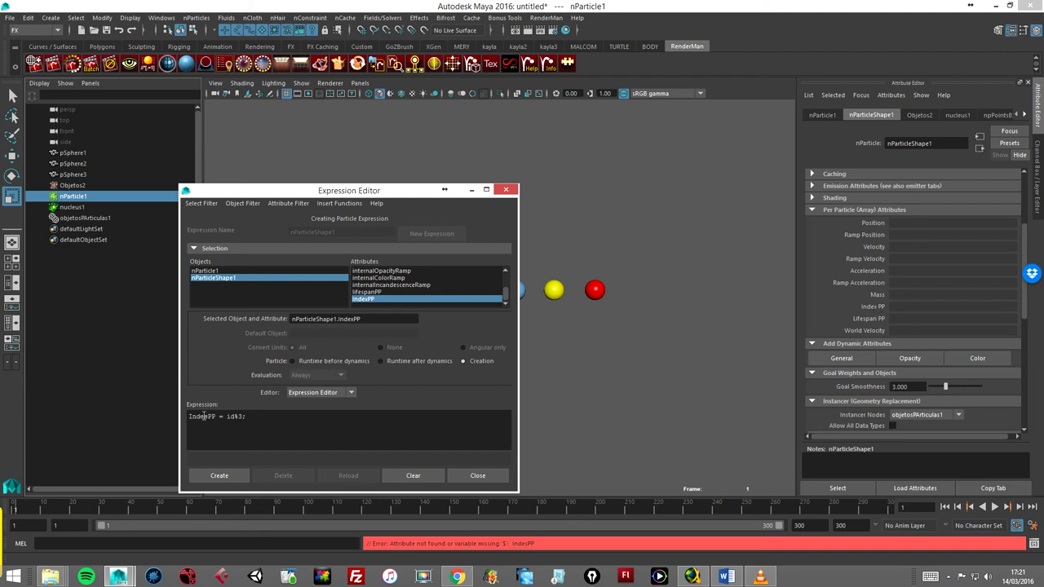
{"action": "left_click_drag", "start_coordinate": [205, 416], "coordinate": [211, 415]}
{"action": "left_click", "coordinate": [224, 476]}
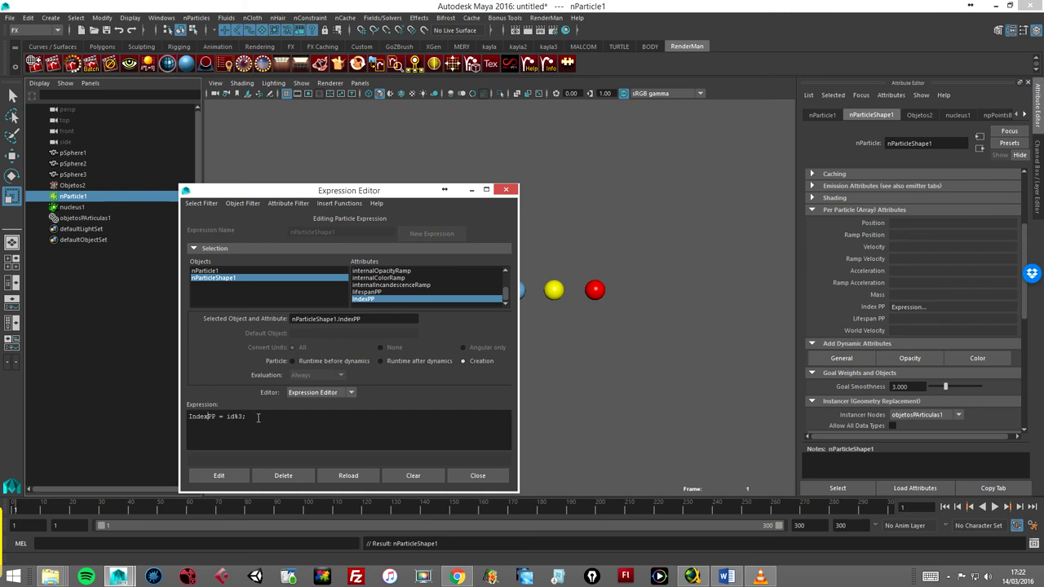
{"action": "left_click_drag", "start_coordinate": [247, 416], "coordinate": [190, 418]}
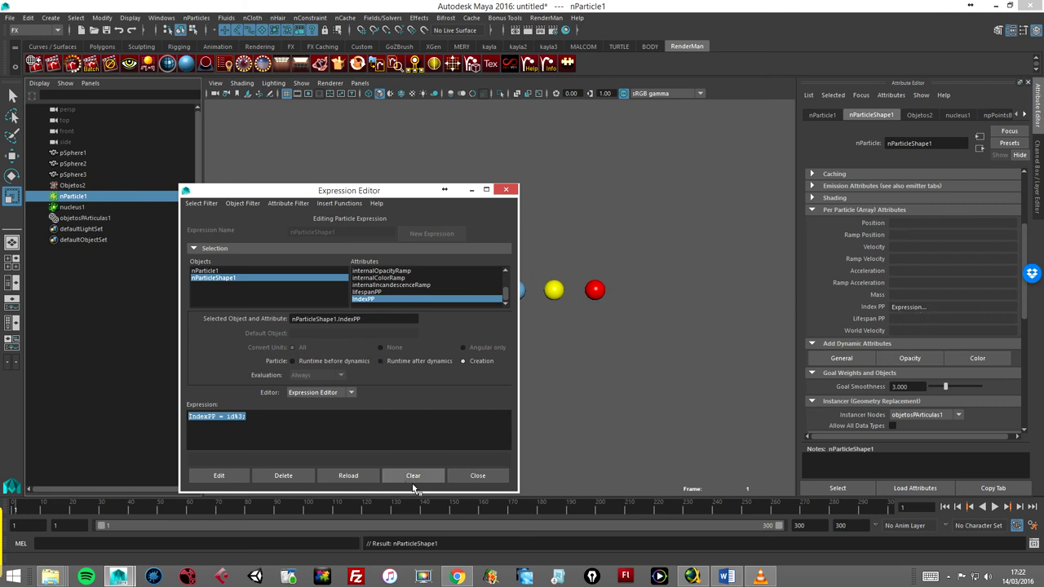
Step: Close the Expression Editor, test-play the emission, rewind to frame 1 and reselect nParticle1
{"action": "left_click", "coordinate": [478, 475]}
{"action": "left_click", "coordinate": [611, 408]}
{"action": "mouse_move", "coordinate": [626, 380]}
{"action": "right_mouse_down", "text": "alt"}
{"action": "mouse_move", "coordinate": [593, 366]}
{"action": "mouse_move", "coordinate": [631, 362]}
{"action": "mouse_move", "coordinate": [700, 390]}
{"action": "right_mouse_up", "text": "alt"}
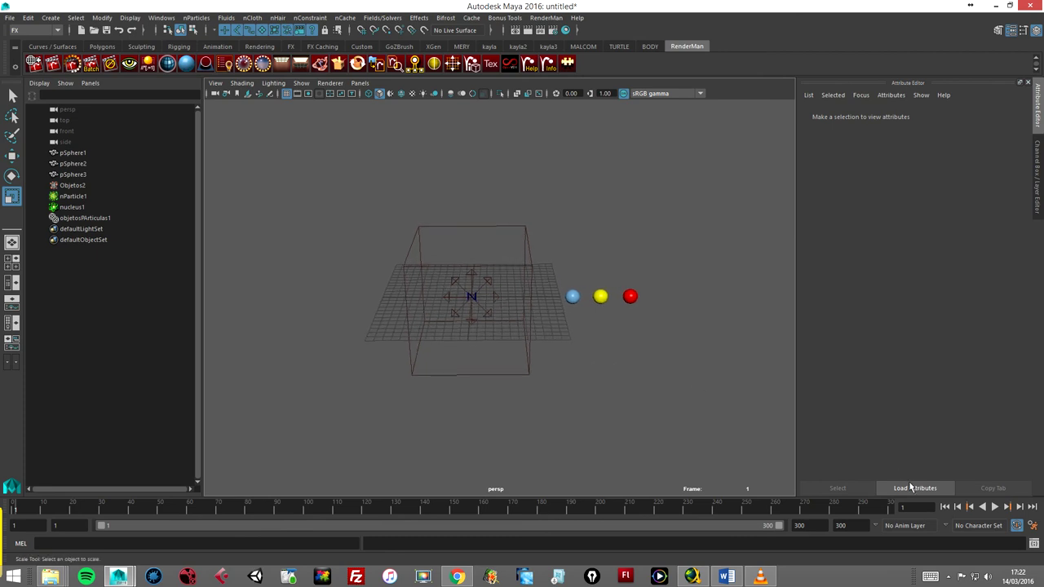
{"action": "left_click", "coordinate": [993, 506]}
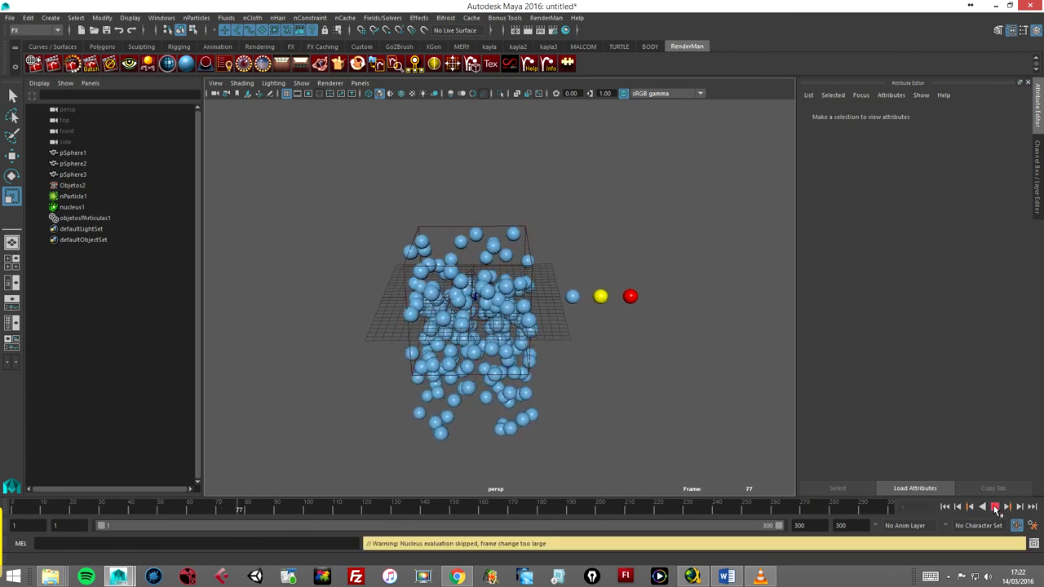
{"action": "left_click", "coordinate": [994, 506]}
{"action": "left_click", "coordinate": [945, 506]}
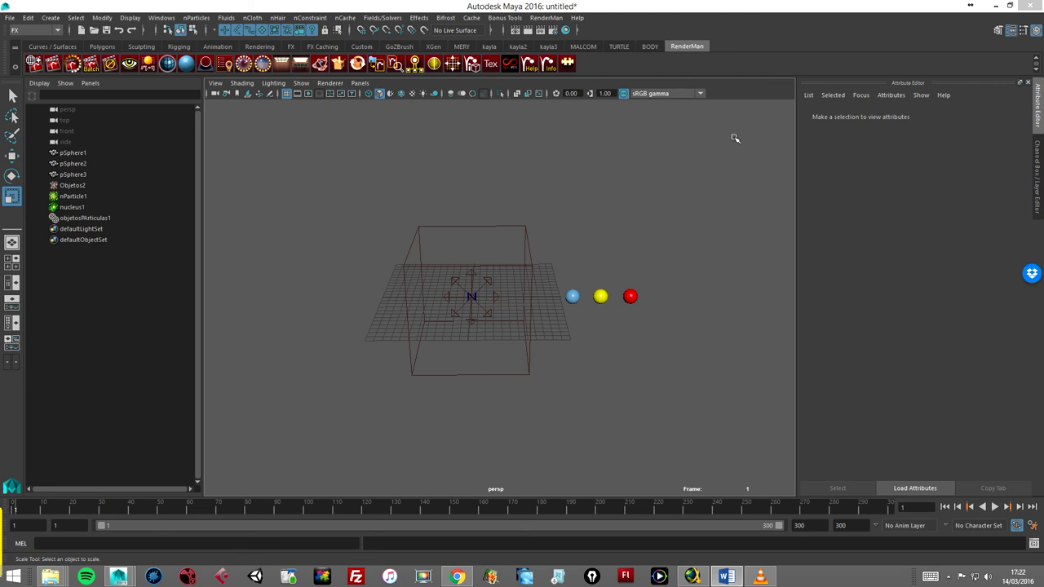
{"action": "left_click", "coordinate": [71, 197]}
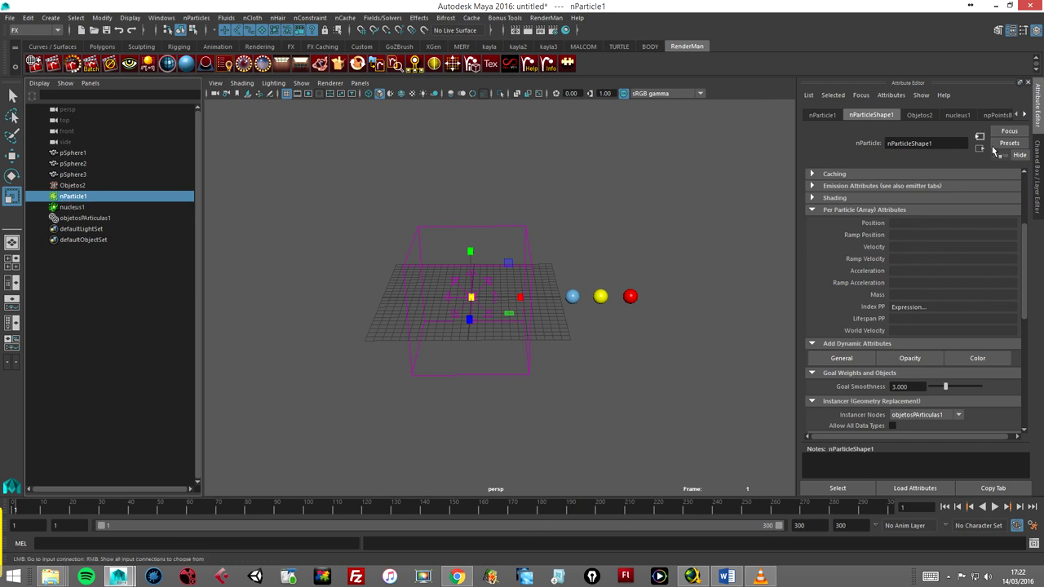
Step: Set the instancer's Object Index from None to indexPP in nParticleShape1, then play the simulation
{"action": "left_click_drag", "start_coordinate": [1029, 233], "coordinate": [1039, 310]}
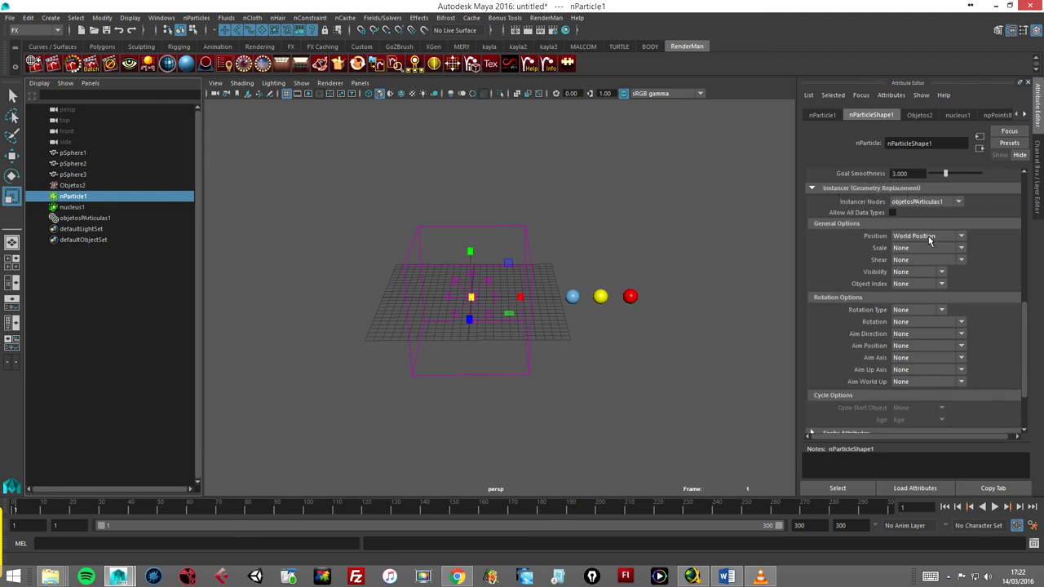
{"action": "left_click", "coordinate": [910, 282]}
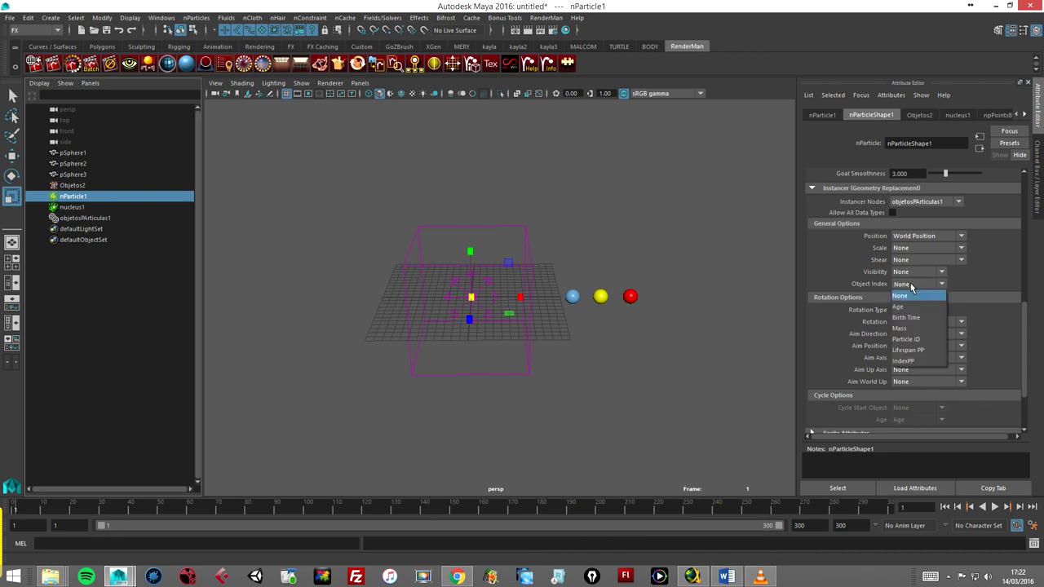
{"action": "left_click", "coordinate": [904, 363]}
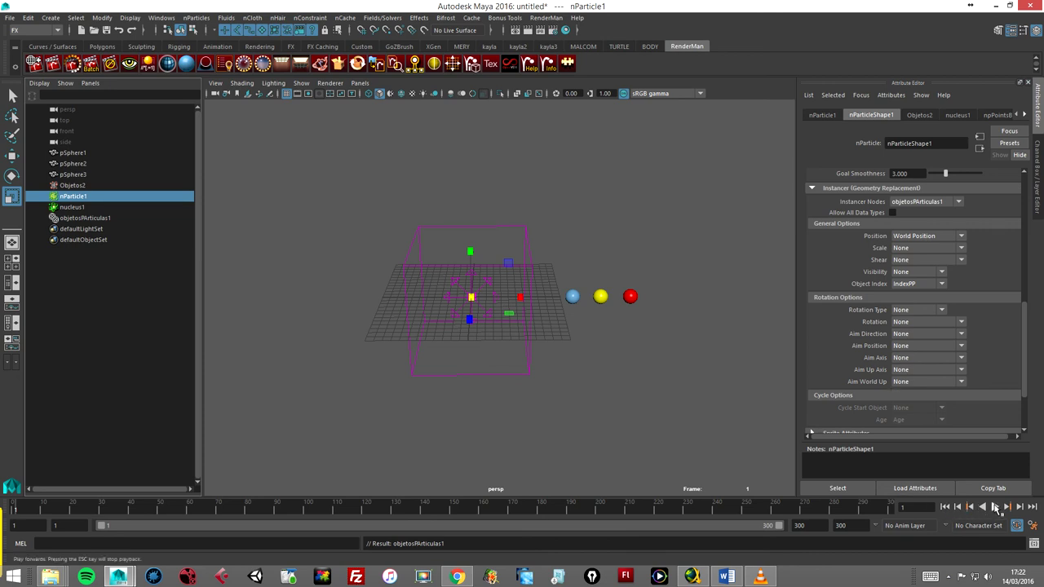
{"action": "left_click", "coordinate": [994, 506]}
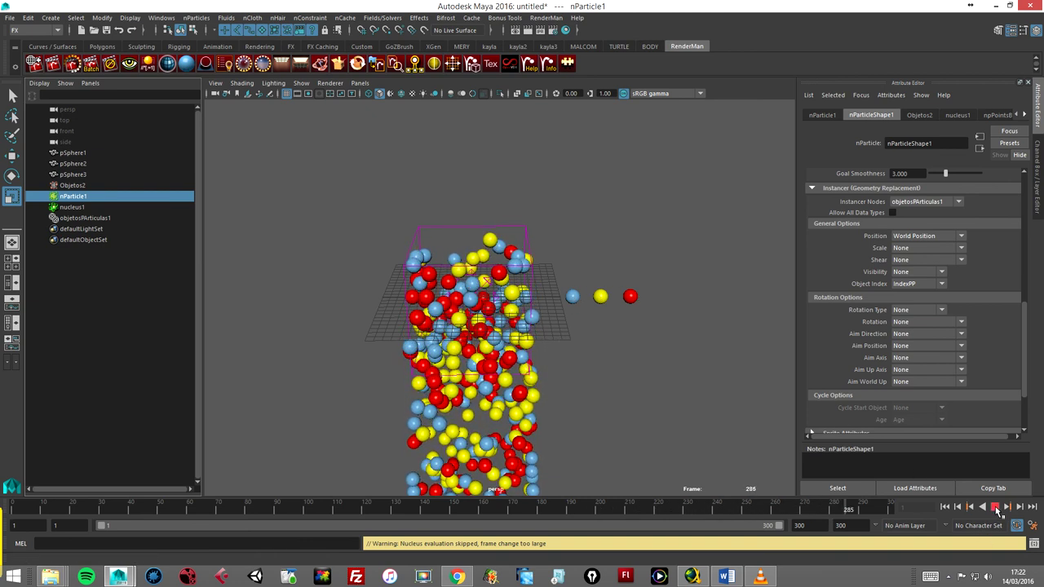
Step: Deselect the particles and orbit the view to inspect the mixed blue, yellow and red spheres
{"action": "left_click", "coordinate": [659, 379]}
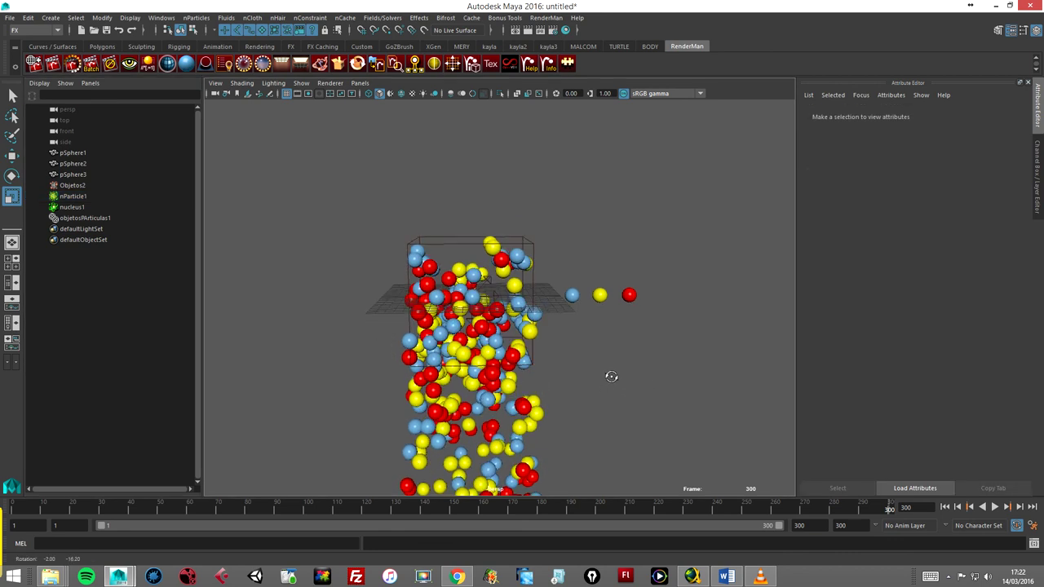
{"action": "right_click_drag", "start_coordinate": [604, 328], "coordinate": [633, 326], "text": "alt"}
{"action": "mouse_move", "coordinate": [633, 327]}
{"action": "left_mouse_down", "text": "alt"}
{"action": "mouse_move", "coordinate": [619, 319]}
{"action": "mouse_move", "coordinate": [622, 340]}
{"action": "left_mouse_up", "text": "alt"}
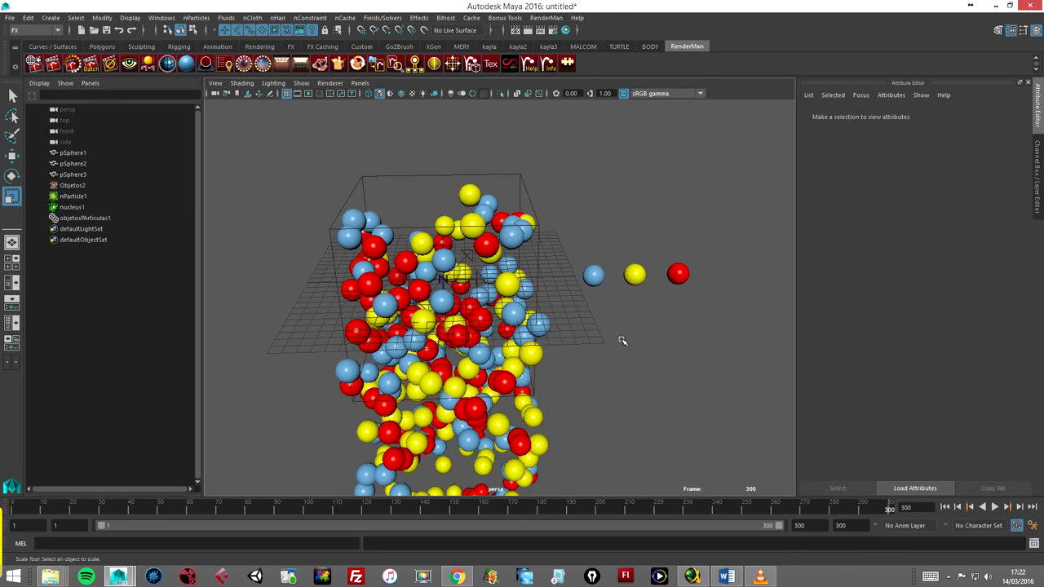